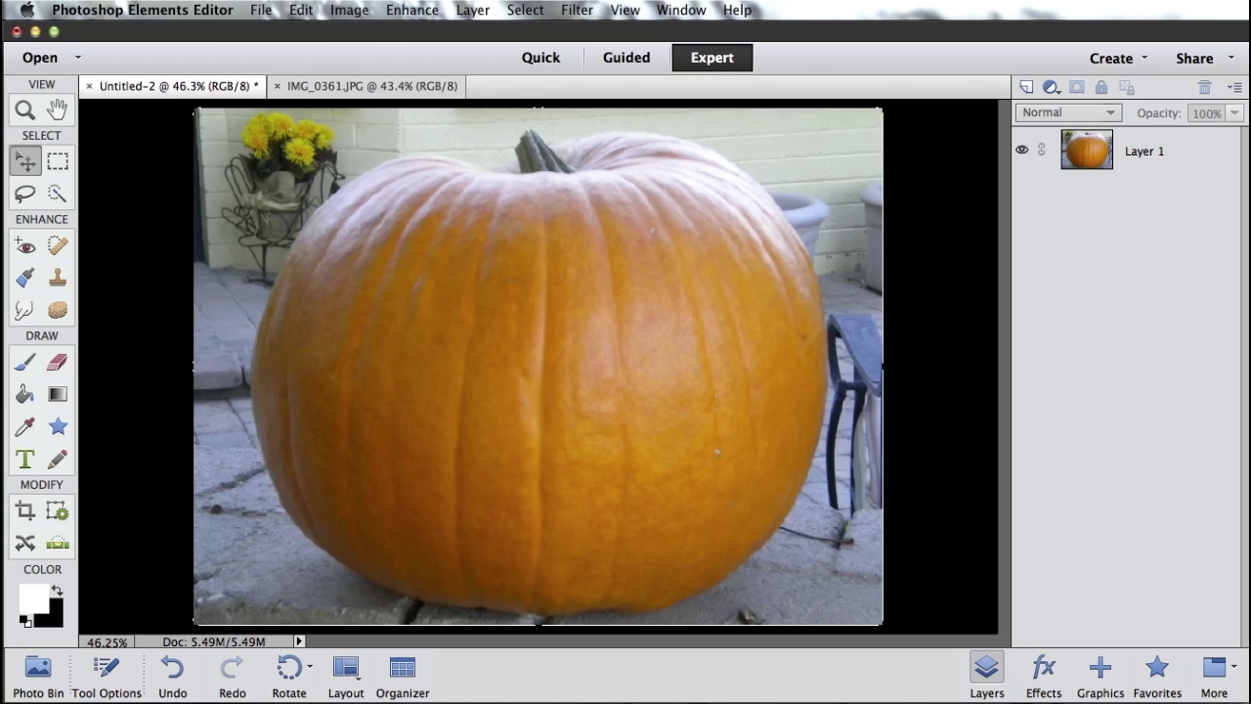
# - Arrange the pumpkin document and IMG_0361.JPG side by side in the workspace
pyautogui.click(355, 87)
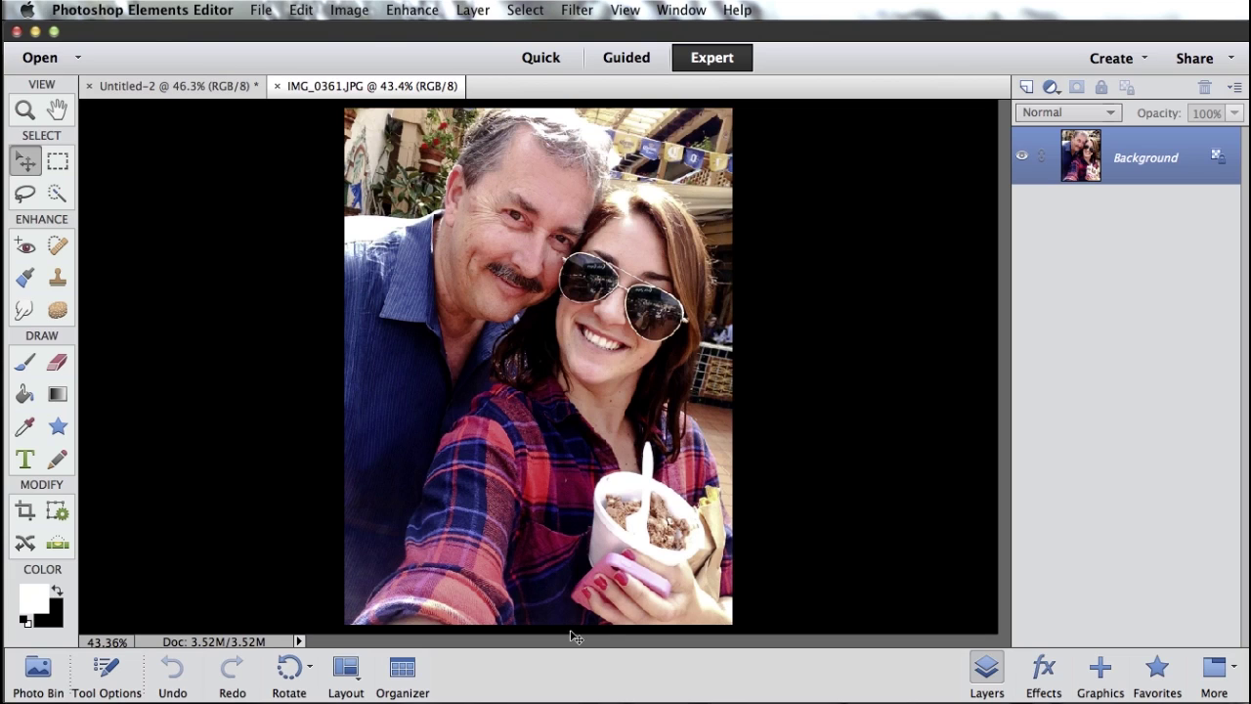
pyautogui.click(347, 668)
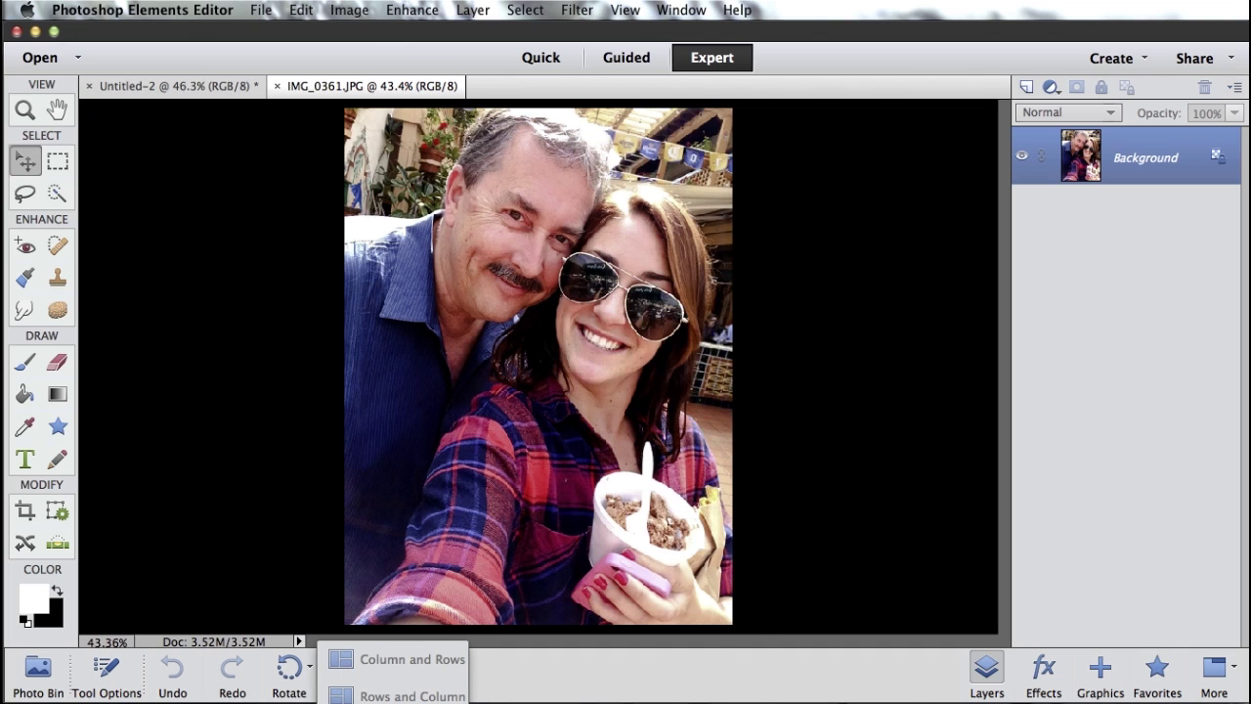
pyautogui.click(411, 659)
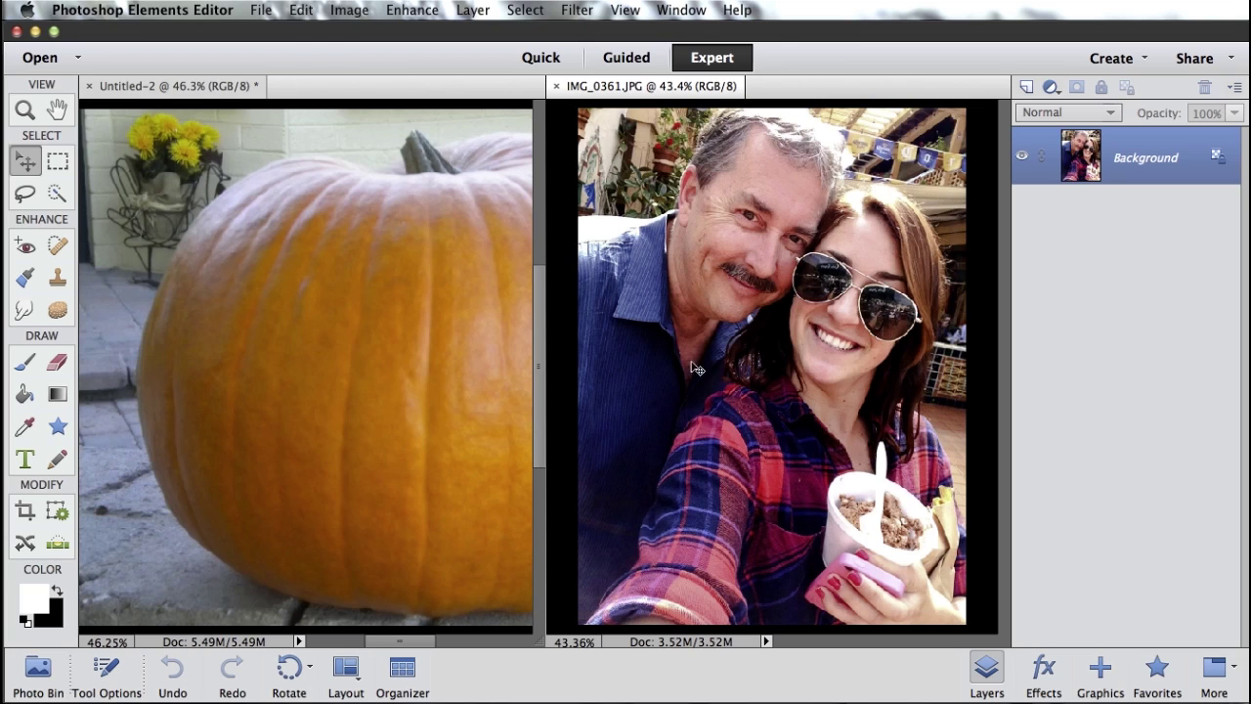
# - Copy the couple photo from IMG_0361.JPG into the pumpkin document as a new layer, and close the source photo
pyautogui.click(345, 378)
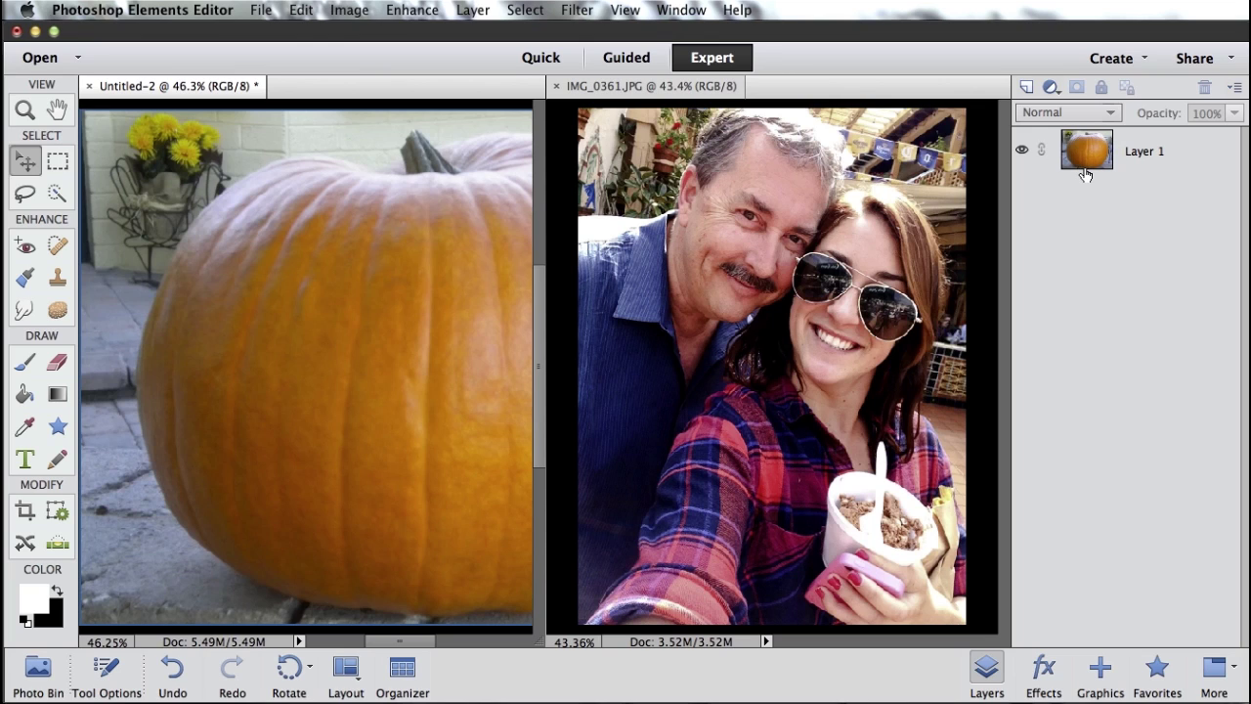
pyautogui.click(762, 258)
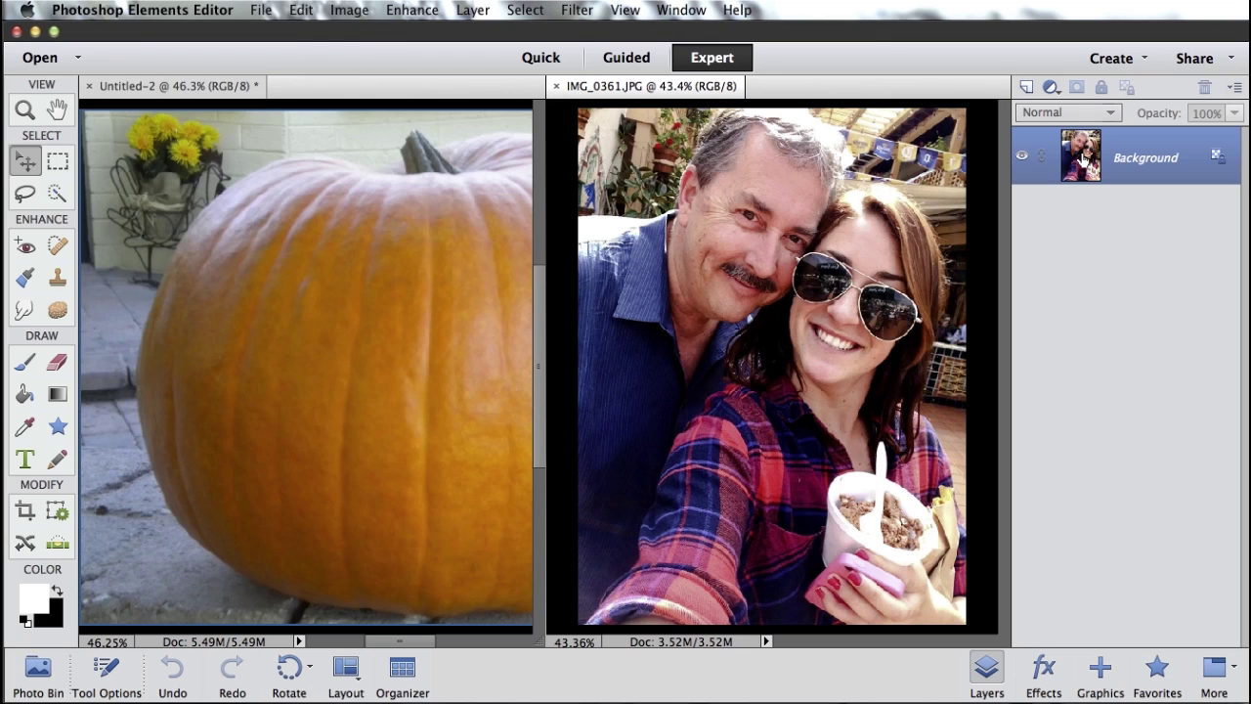
pyautogui.moveTo(1083, 158); pyautogui.dragTo(372, 301)
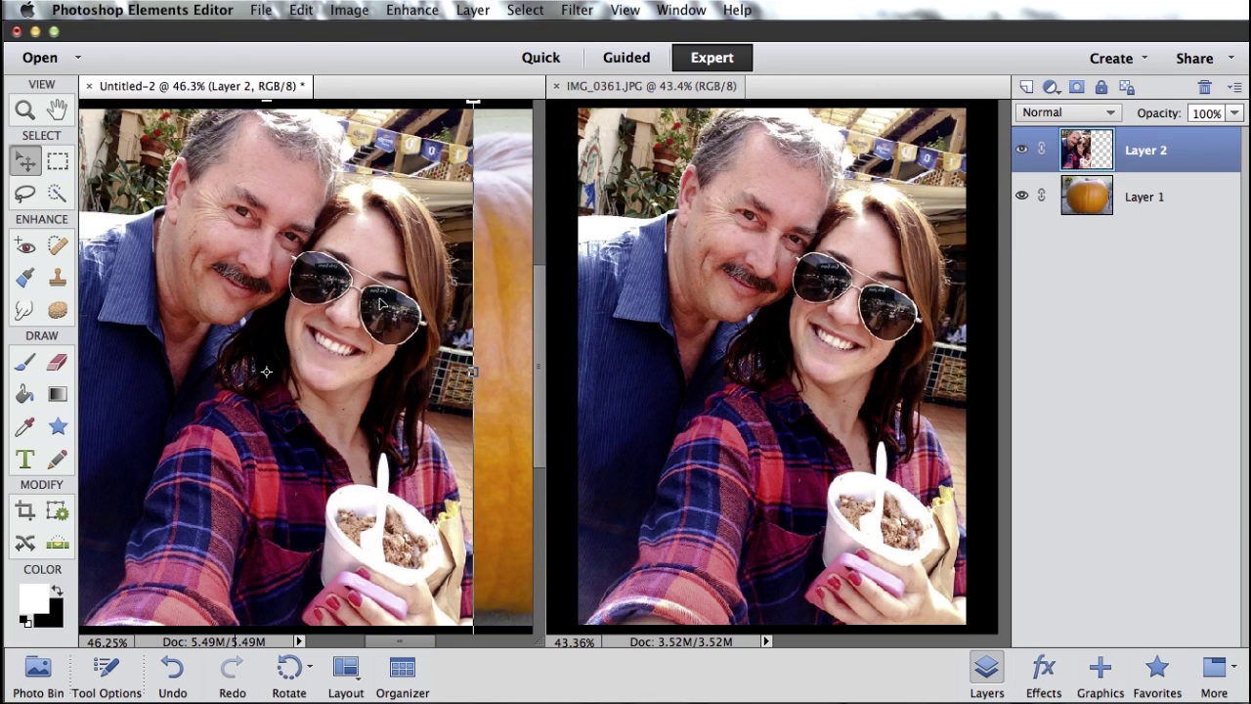
pyautogui.moveTo(287, 200); pyautogui.dragTo(342, 254)
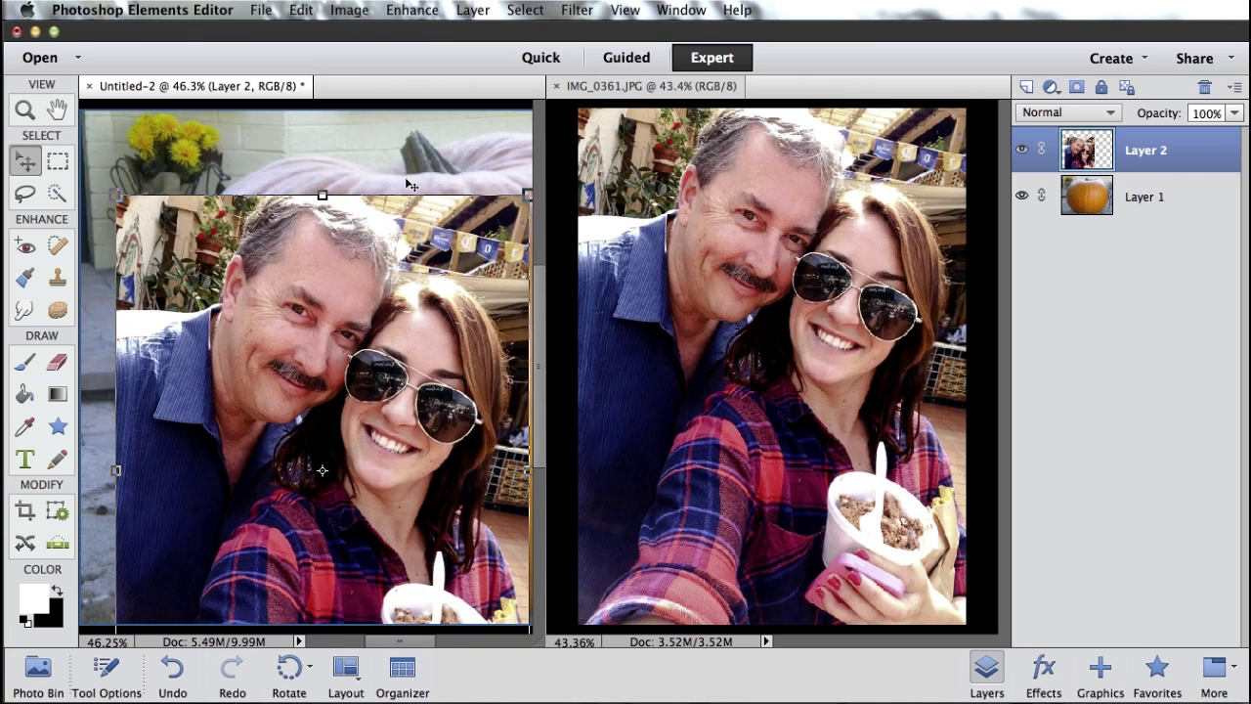
pyautogui.click(556, 87)
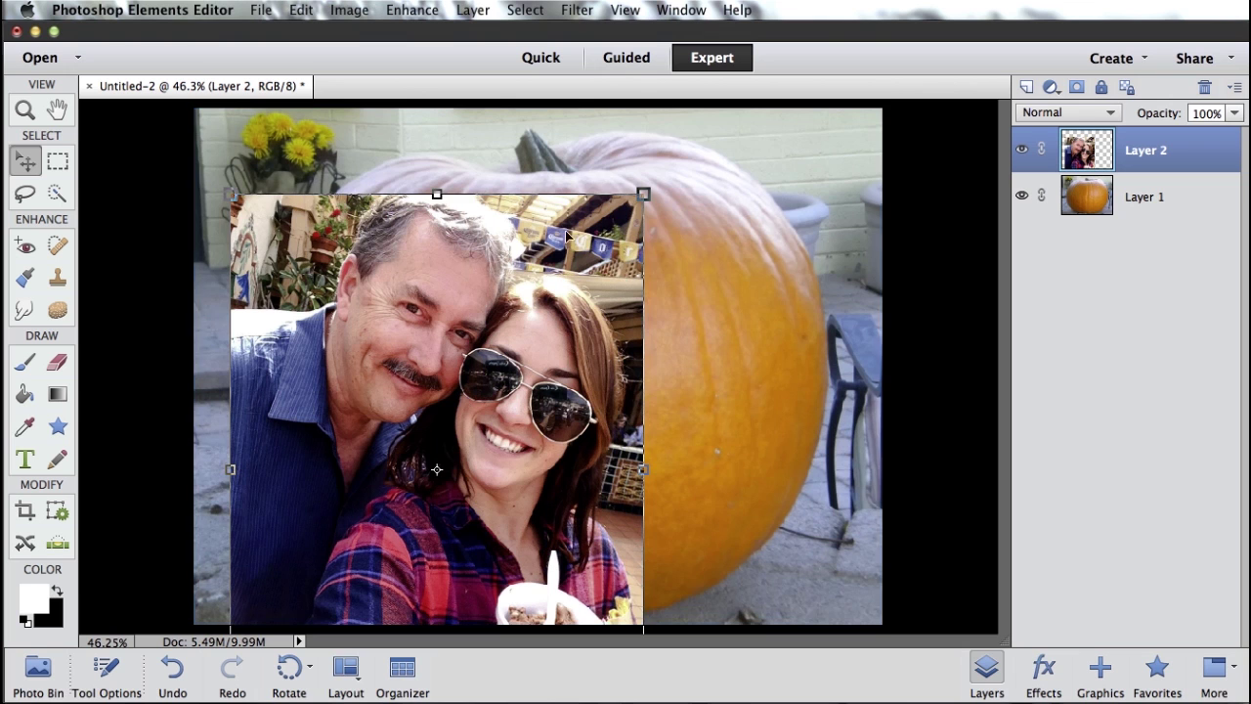
# - Reposition the couple photo over the middle of the pumpkin, leaving the pumpkin's stem uncovered above it
pyautogui.moveTo(568, 264); pyautogui.dragTo(750, 224)
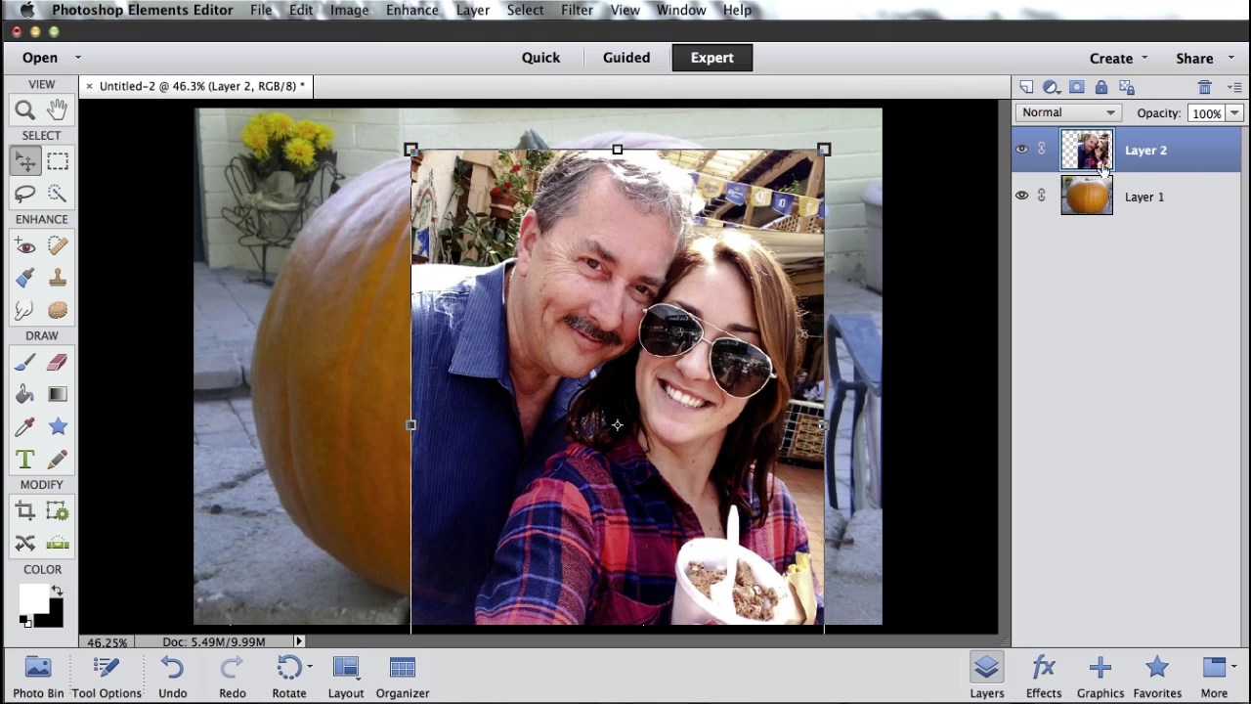
pyautogui.moveTo(690, 208); pyautogui.dragTo(842, 301)
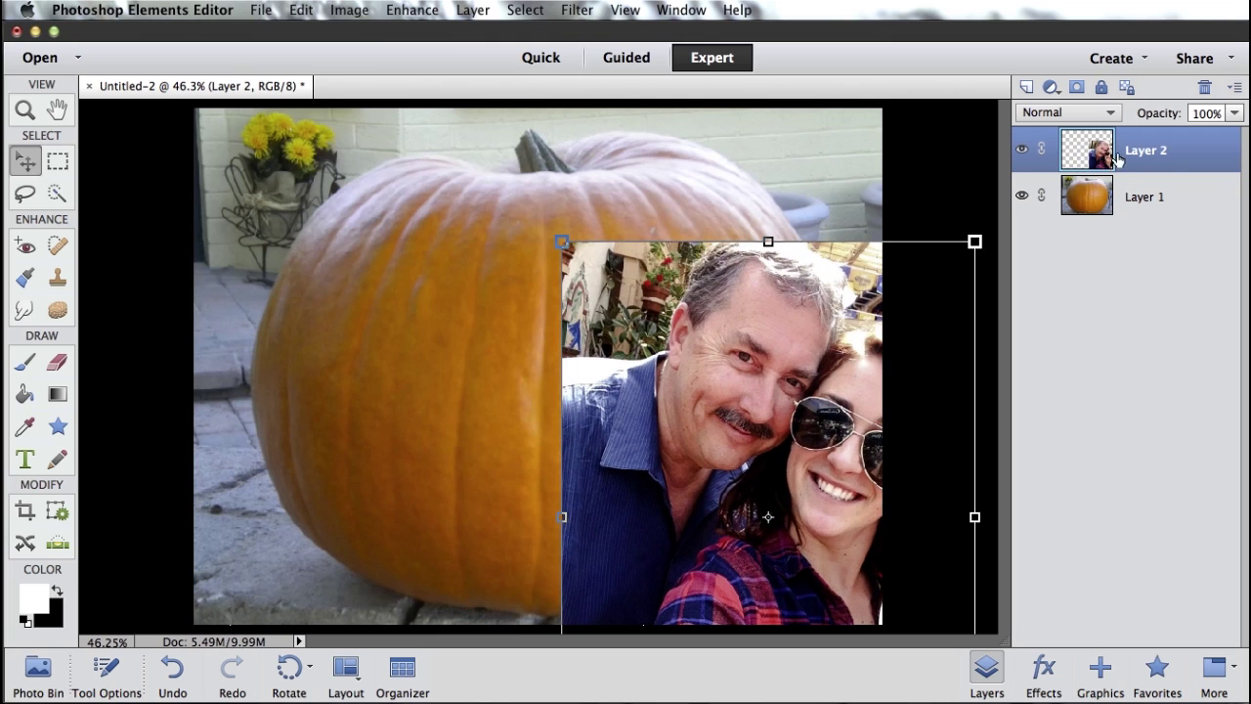
pyautogui.moveTo(750, 349); pyautogui.dragTo(597, 309)
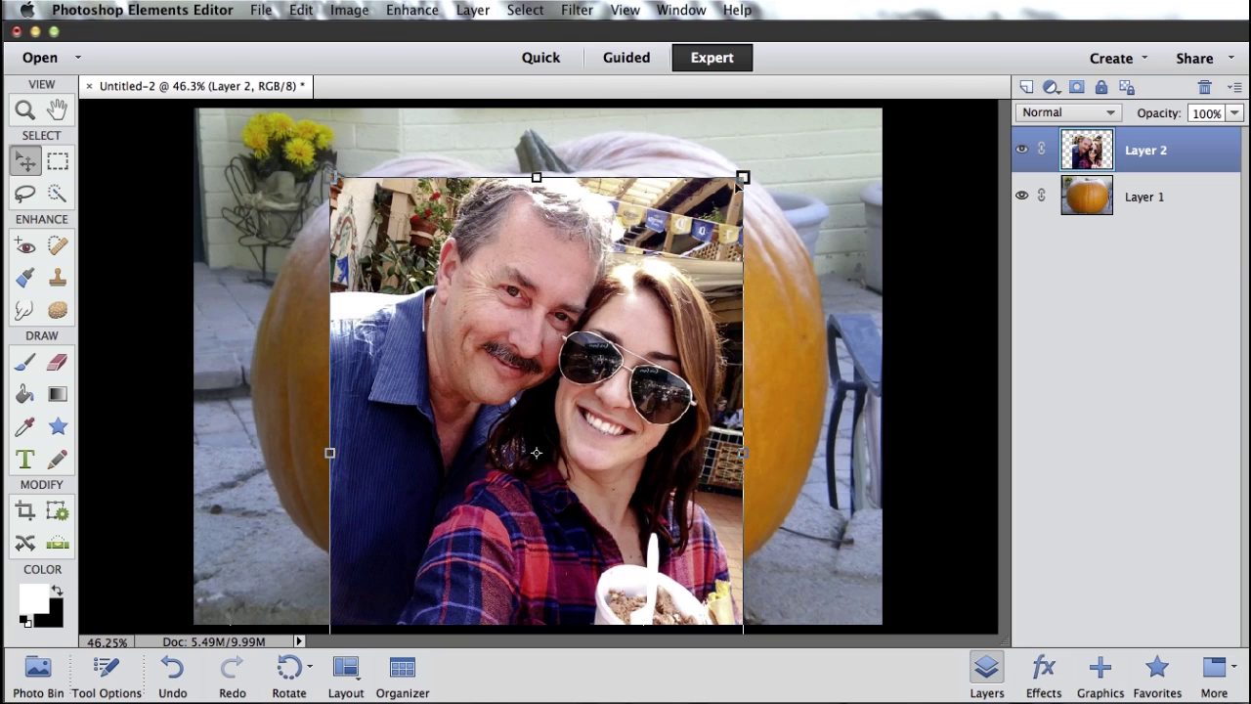
pyautogui.moveTo(633, 315); pyautogui.dragTo(561, 316)
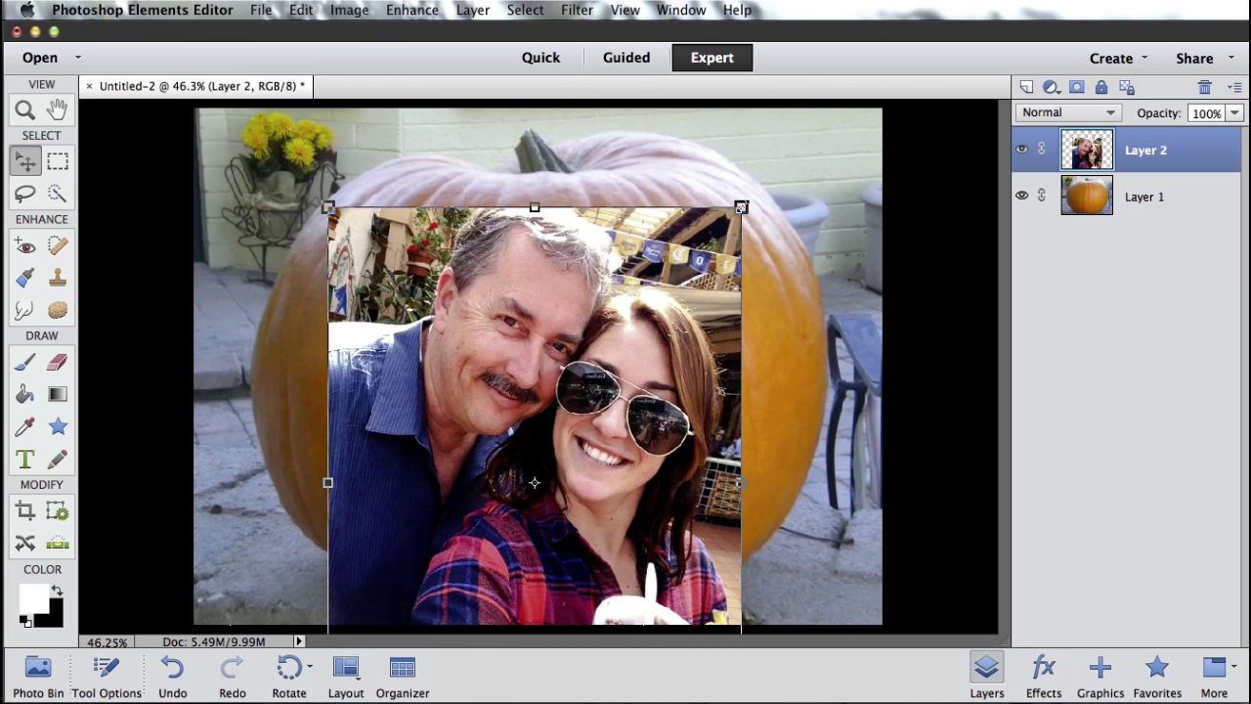
# - Enlarge the couple photo slightly in proportion and nudge it to centre it on the pumpkin
pyautogui.moveTo(740, 207); pyautogui.dragTo(794, 173)
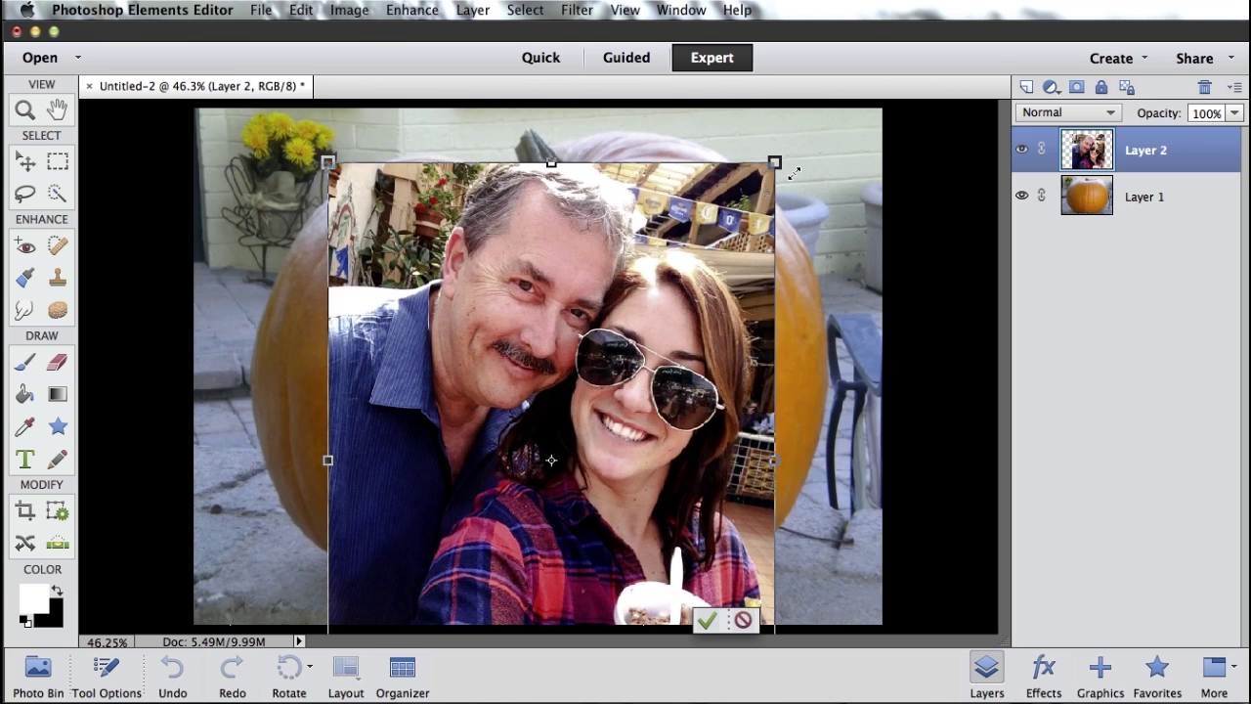
pyautogui.click(708, 622)
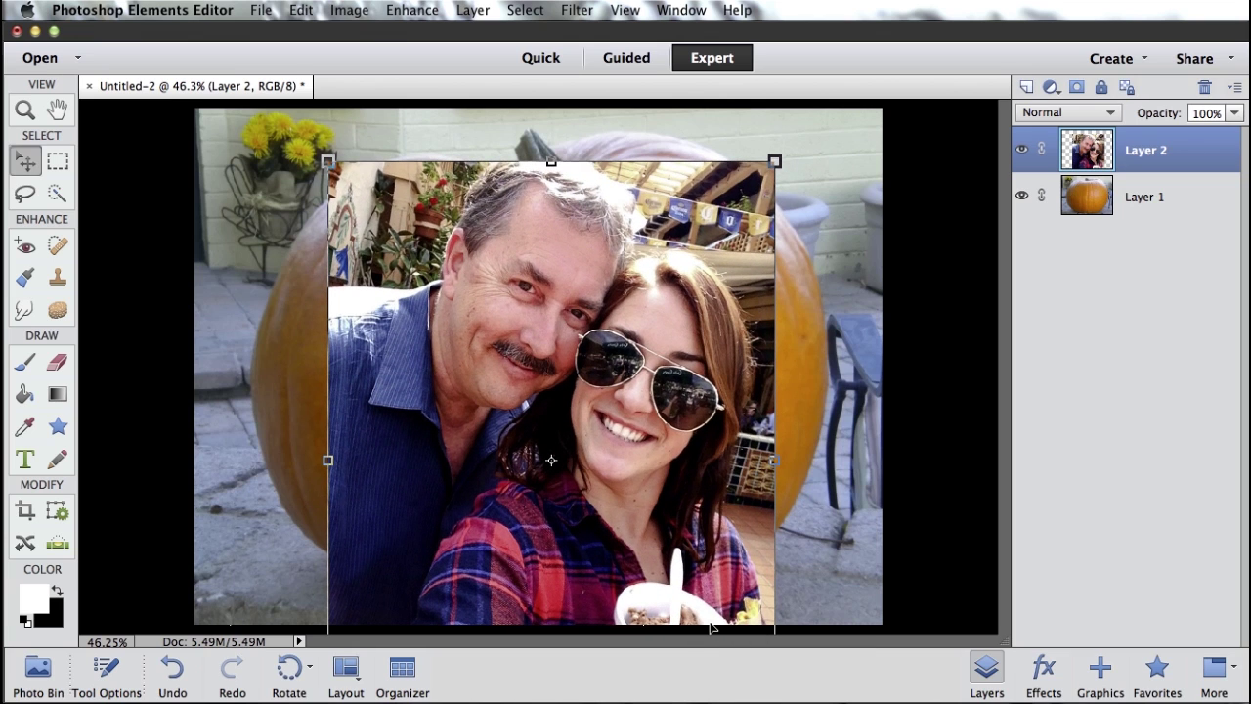
pyautogui.click(838, 500)
pyautogui.moveTo(614, 408)
pyautogui.mouseDown()
pyautogui.moveTo(644, 405)
pyautogui.moveTo(618, 413)
pyautogui.mouseUp()
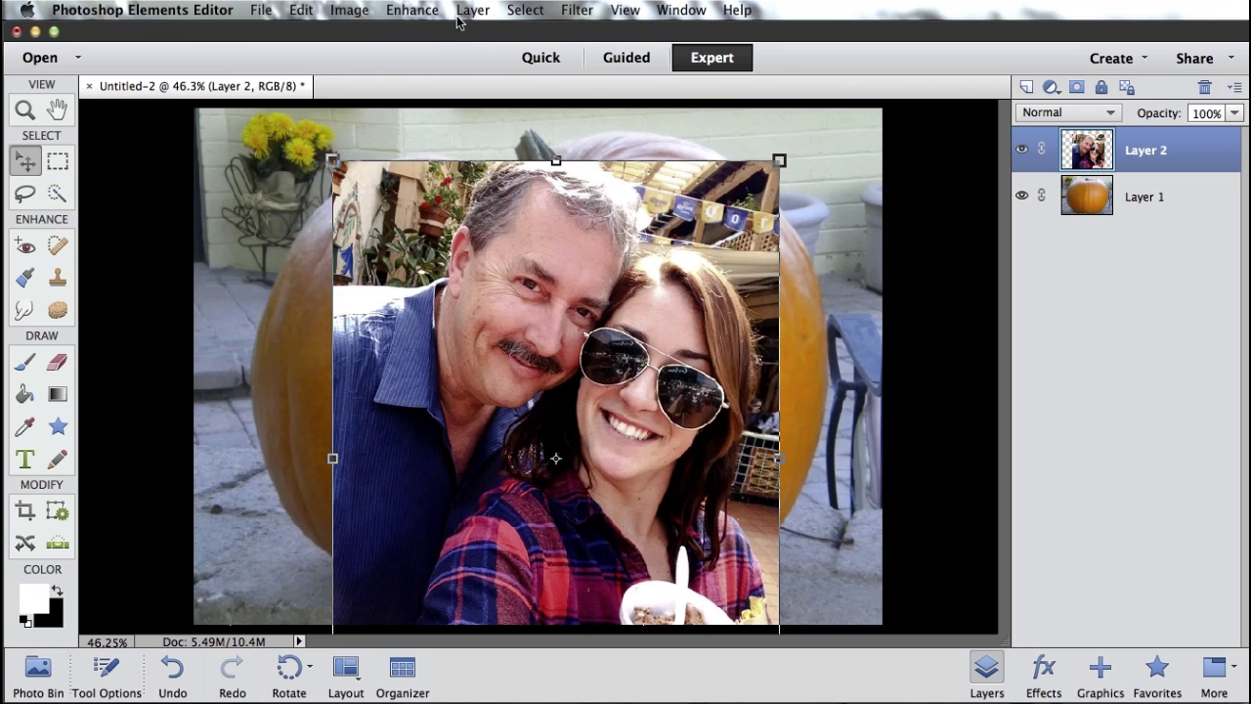
# - Open the Graphic Novel sketch filter for the couple layer and preview the man's face at 100%
pyautogui.click(581, 12)
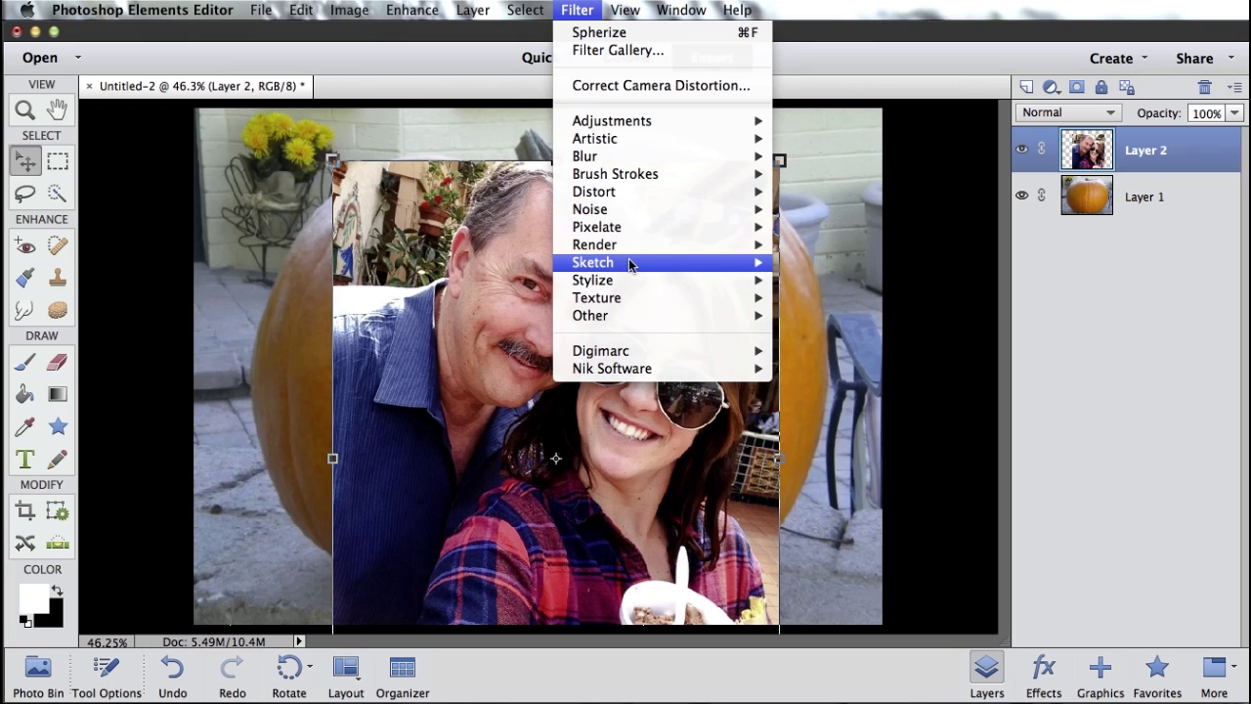
pyautogui.moveTo(630, 265)
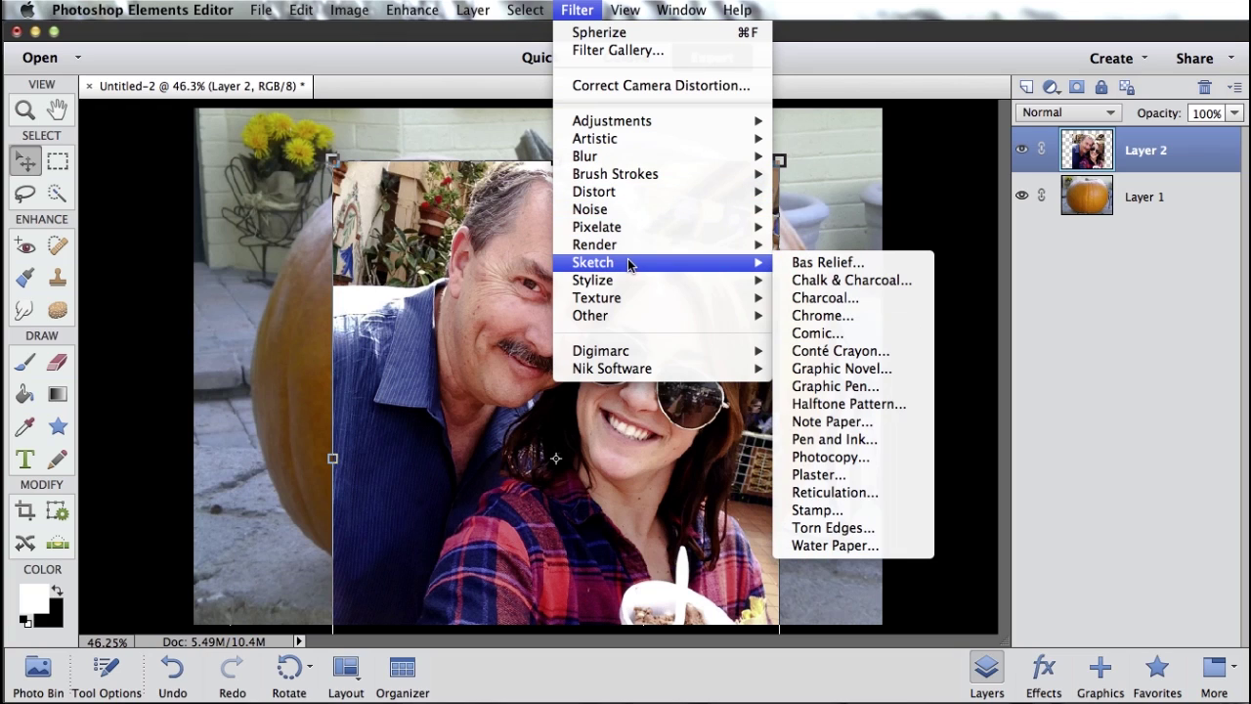
pyautogui.click(891, 369)
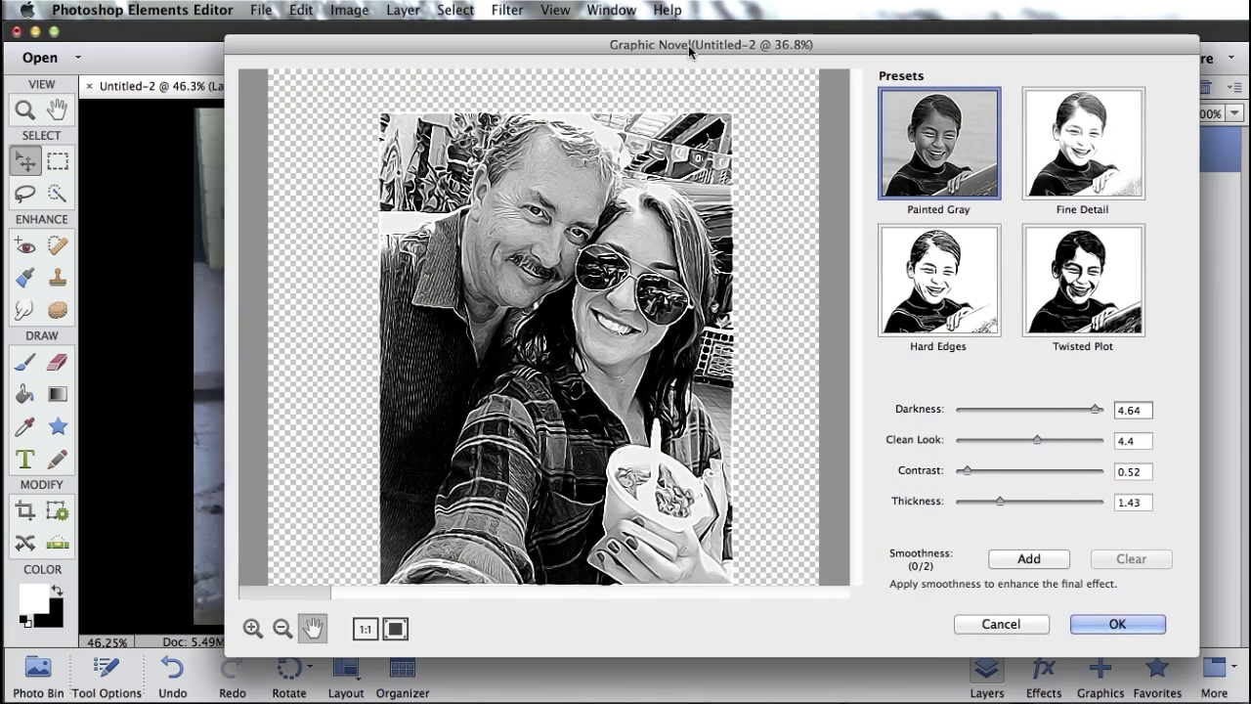
pyautogui.moveTo(688, 45); pyautogui.dragTo(650, 49)
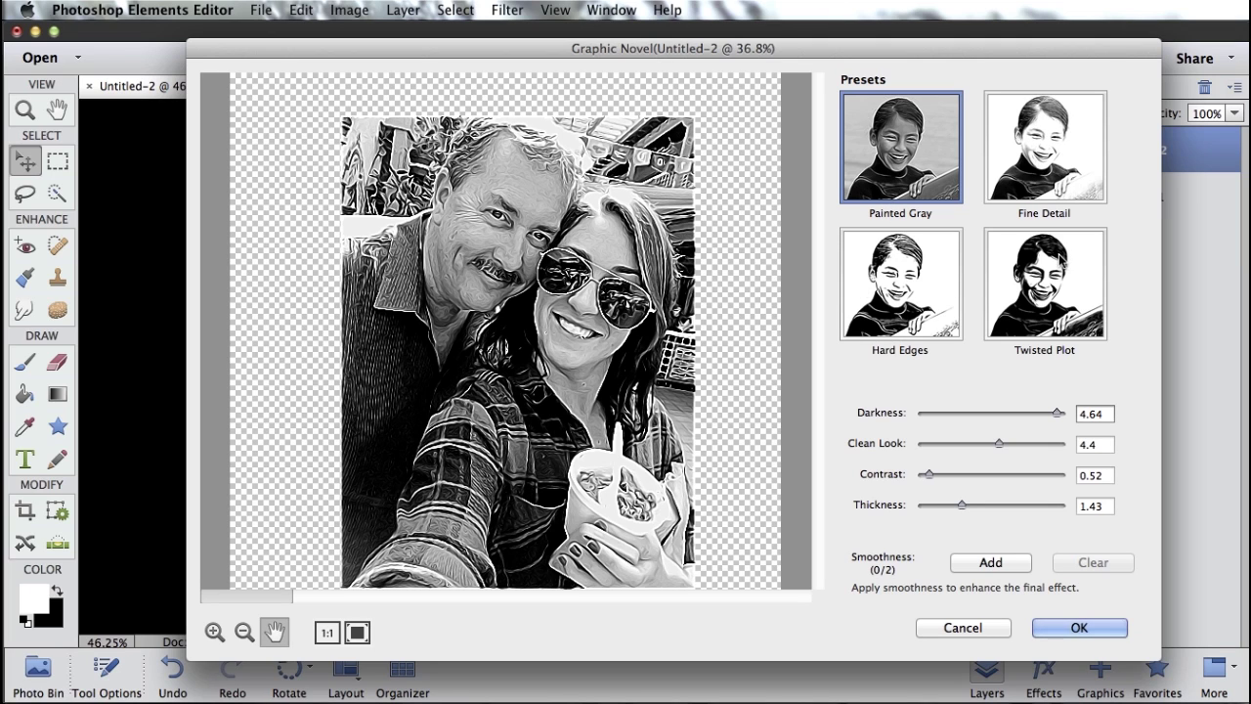
pyautogui.click(327, 635)
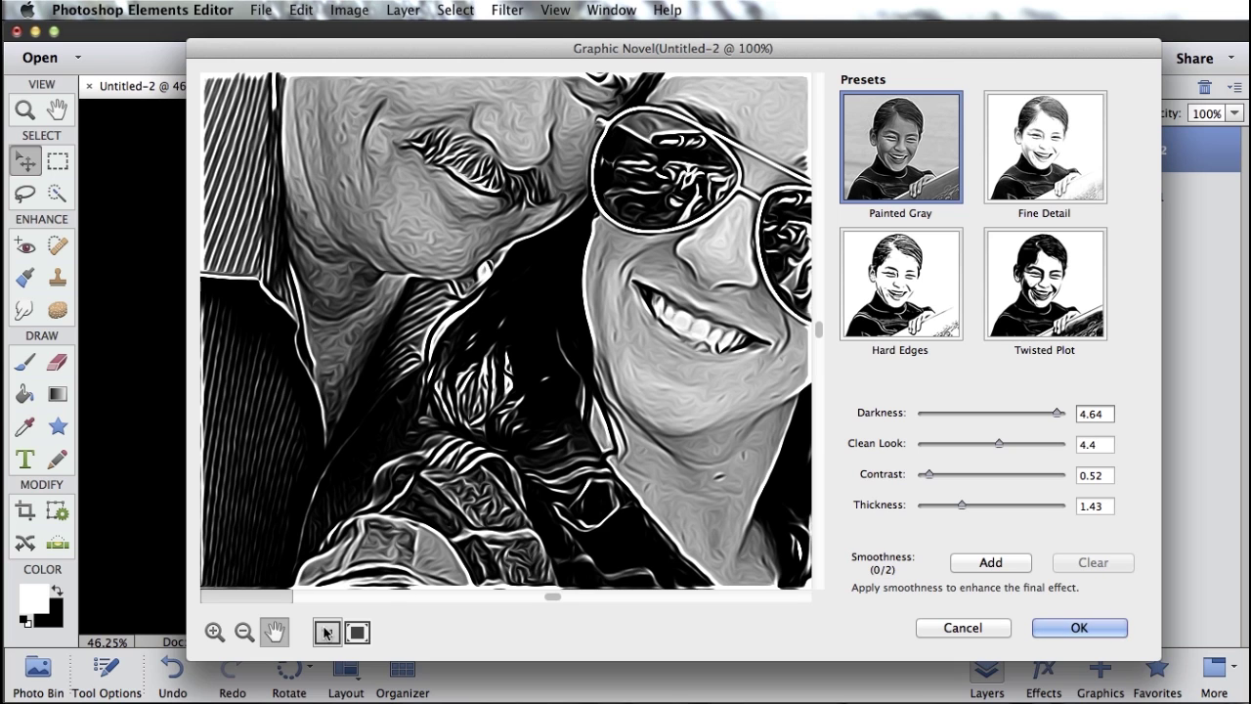
pyautogui.moveTo(407, 196); pyautogui.dragTo(529, 296)
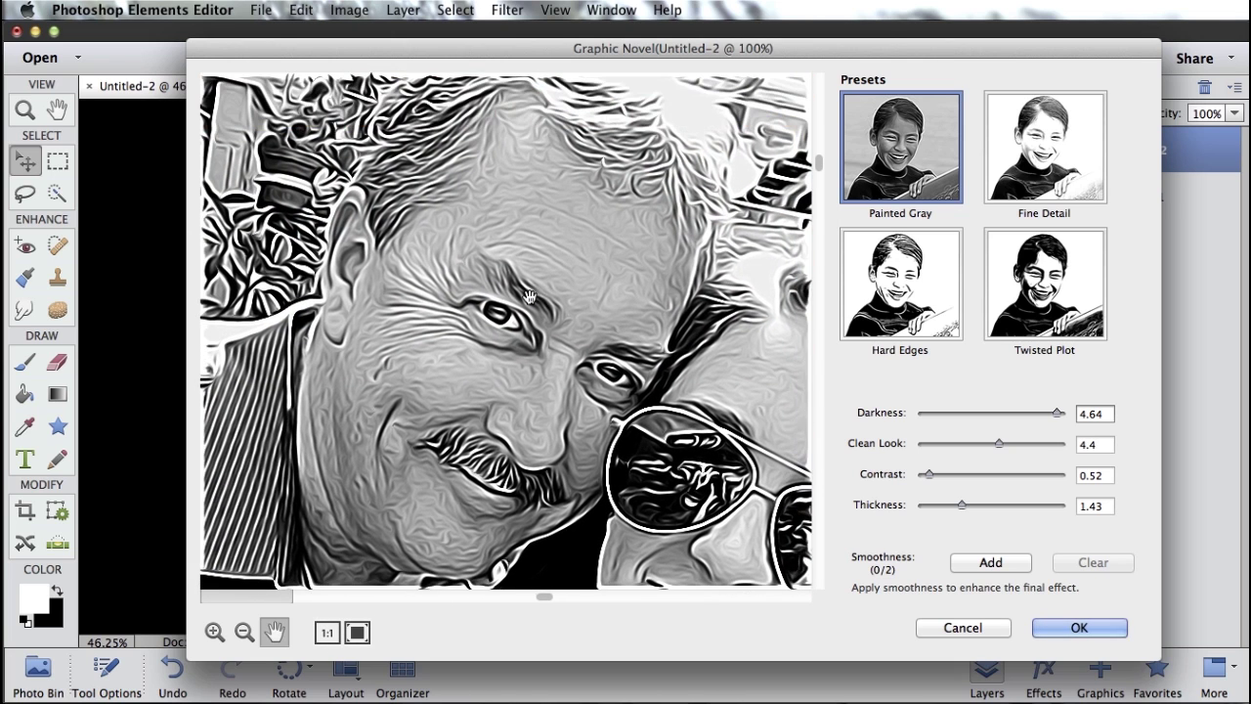
# - Compare the Fine Detail and Hard Edges presets in the Graphic Novel filter and choose Fine Detail
pyautogui.click(1035, 153)
pyautogui.click(1057, 256)
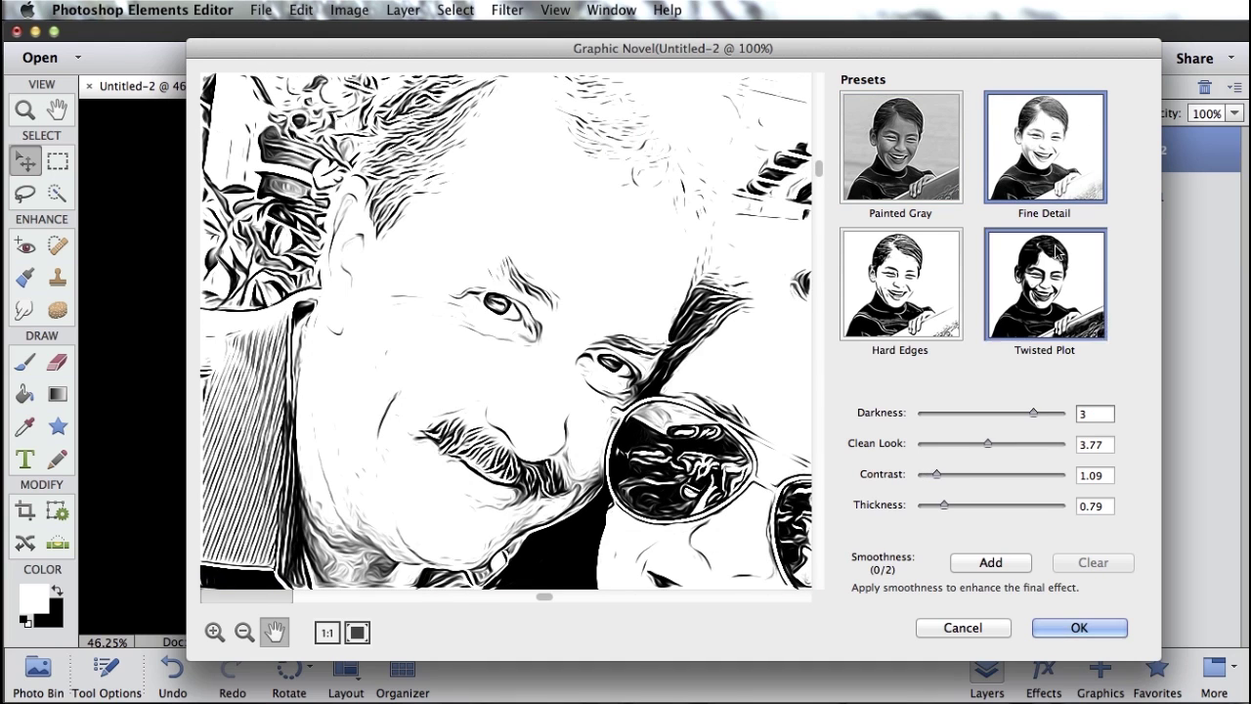
pyautogui.click(908, 285)
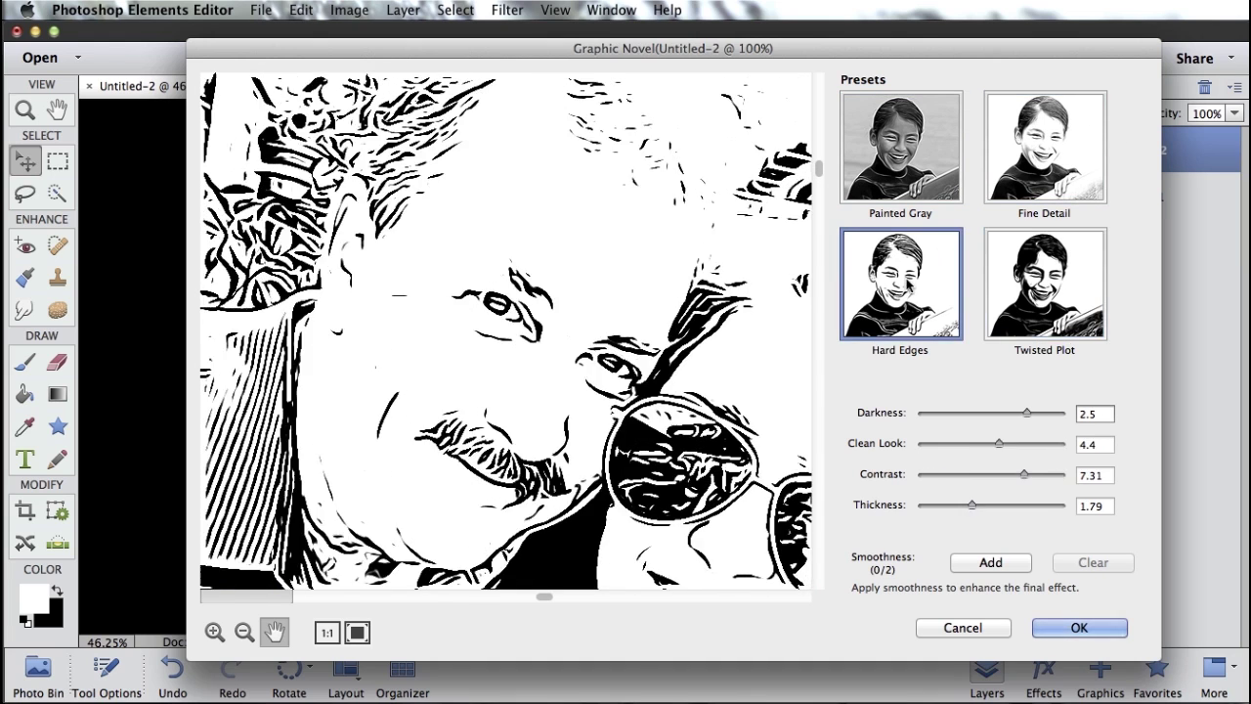
pyautogui.click(1057, 162)
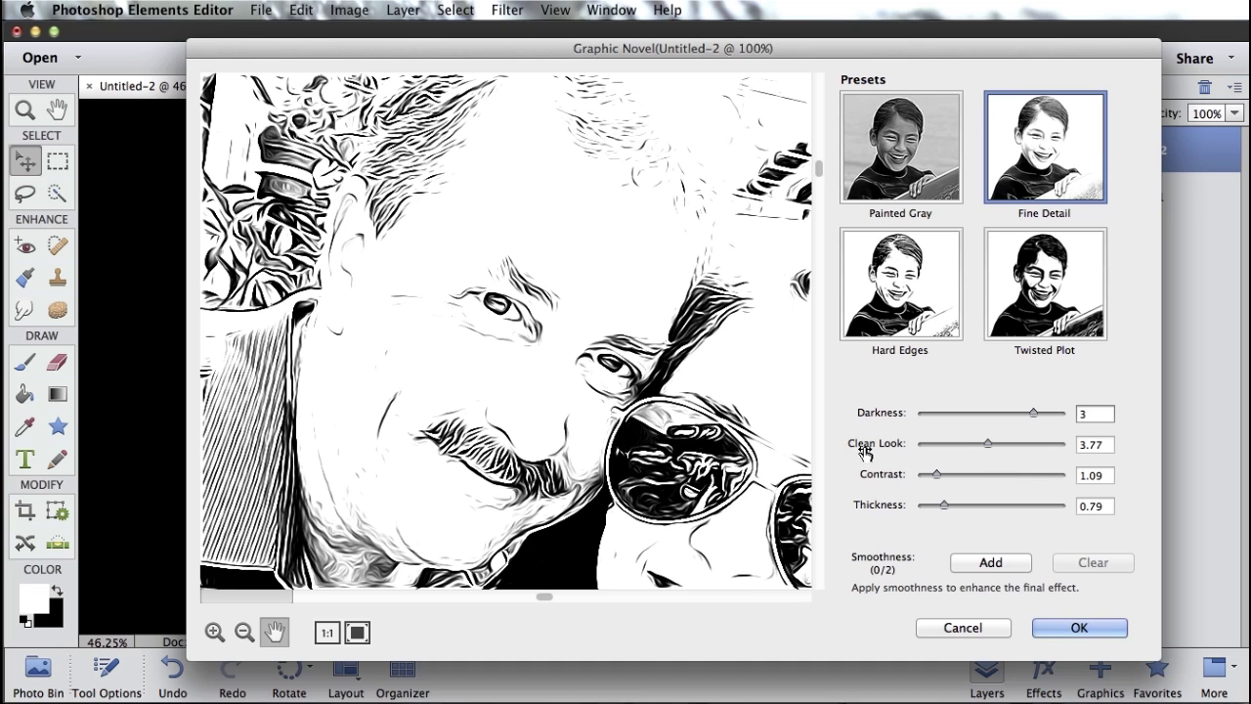
# - Apply the Graphic Novel filter with Clean Look 8, Darkness 3.2 and Thickness 0.97
pyautogui.moveTo(986, 443); pyautogui.dragTo(1065, 443)
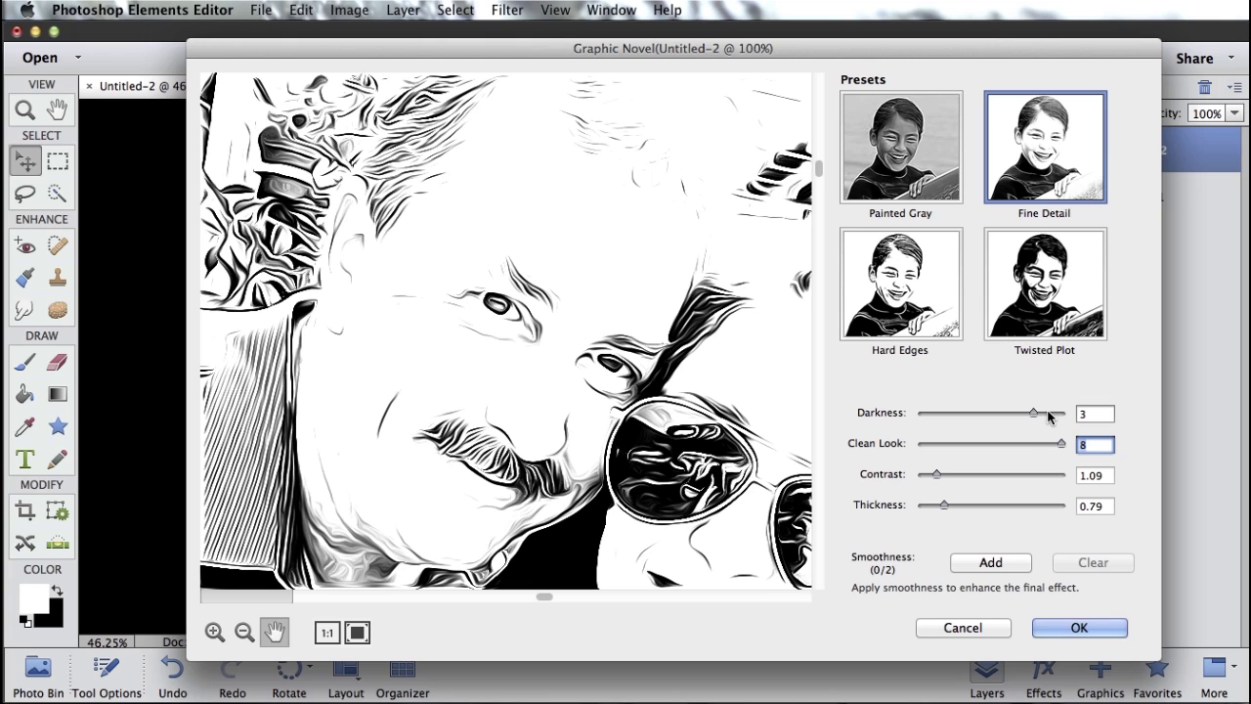
pyautogui.moveTo(1034, 412); pyautogui.dragTo(1038, 411)
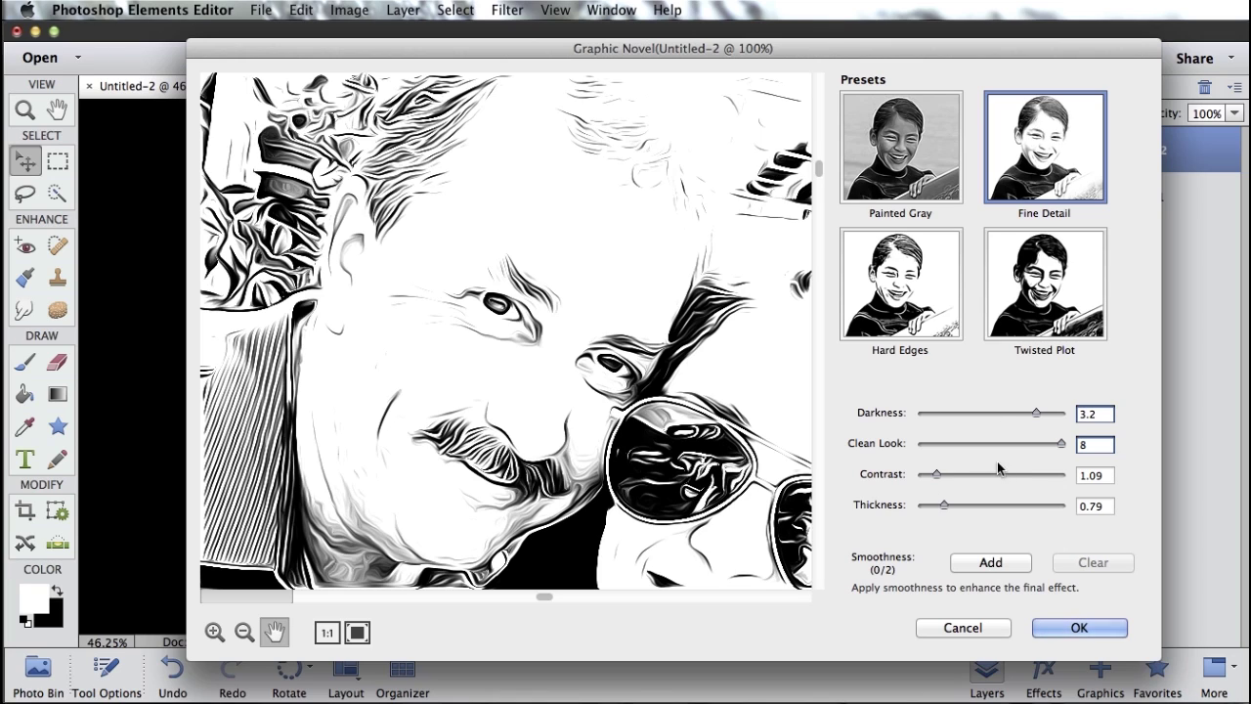
pyautogui.moveTo(944, 505); pyautogui.dragTo(949, 507)
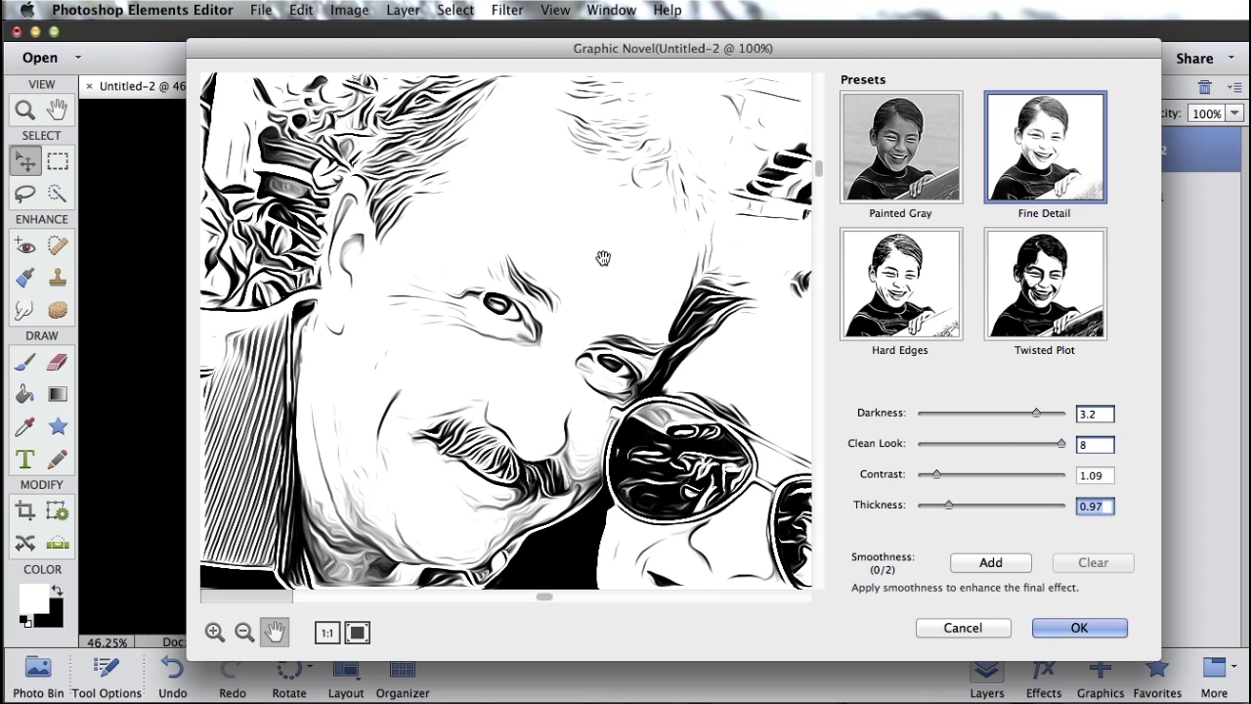
pyautogui.click(1081, 627)
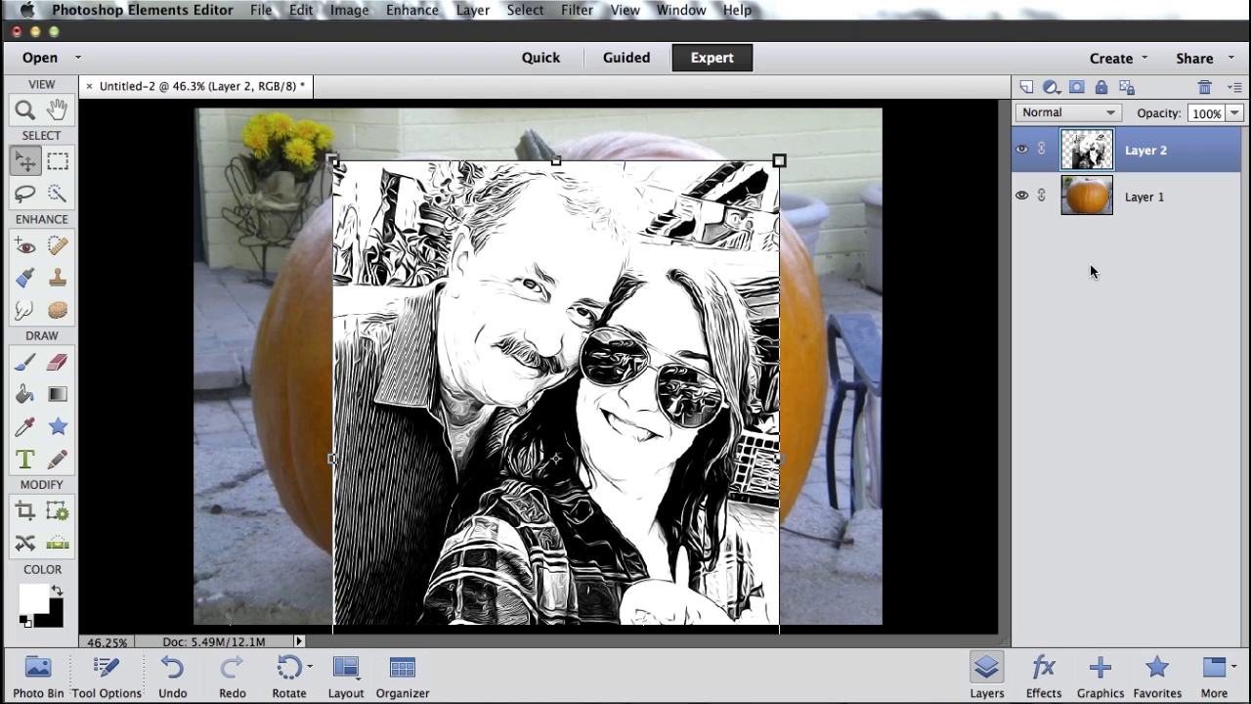
# - Set the couple layer's blend mode to Multiply and shift the layer slightly lower on the pumpkin
pyautogui.click(1091, 119)
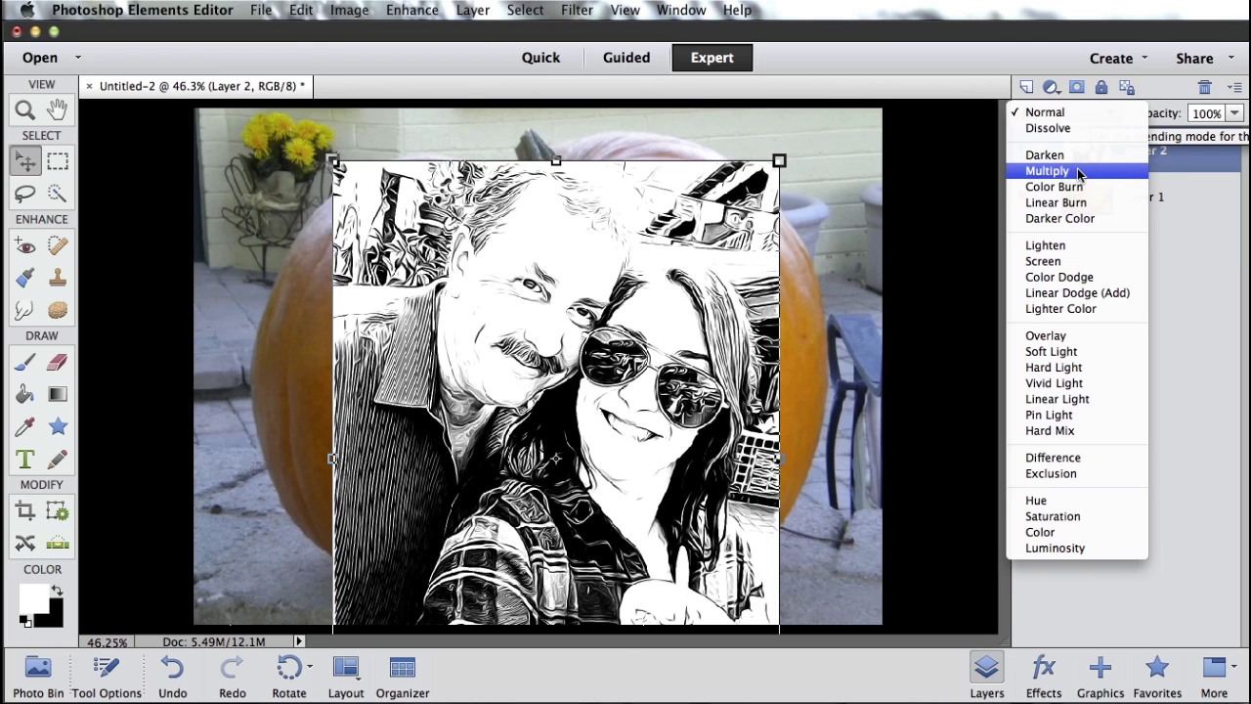
pyautogui.click(1047, 171)
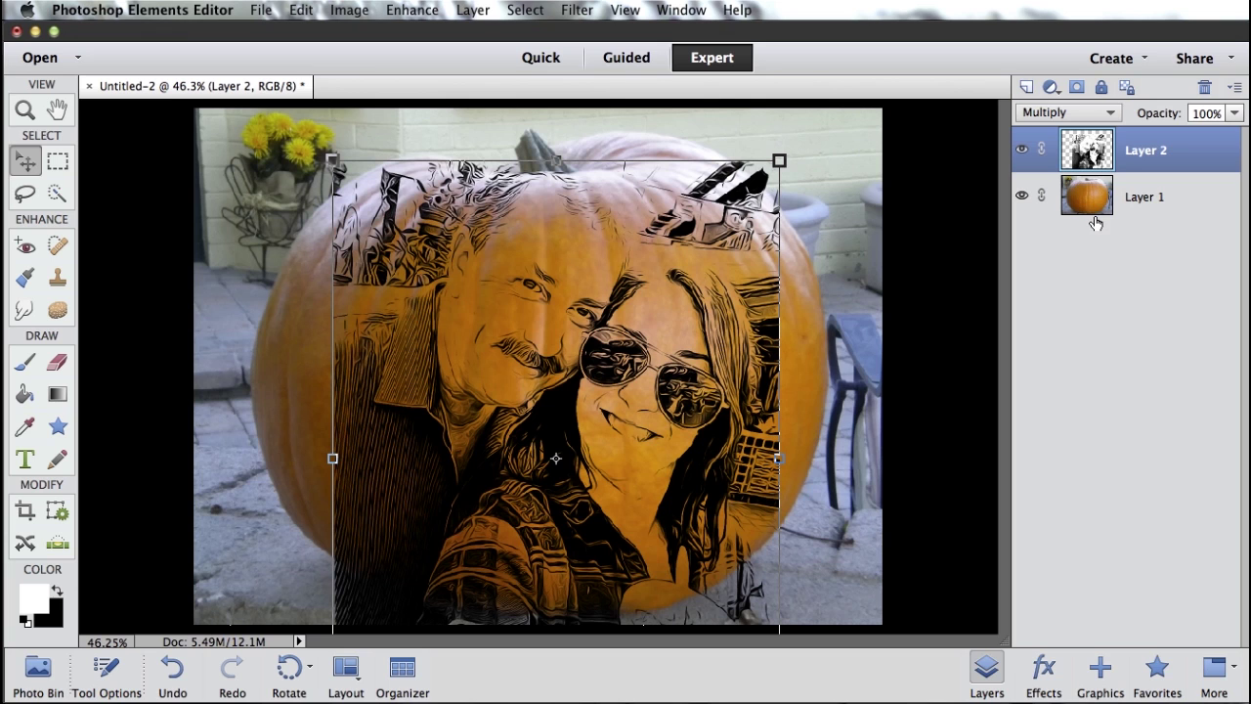
pyautogui.moveTo(636, 291); pyautogui.dragTo(629, 329)
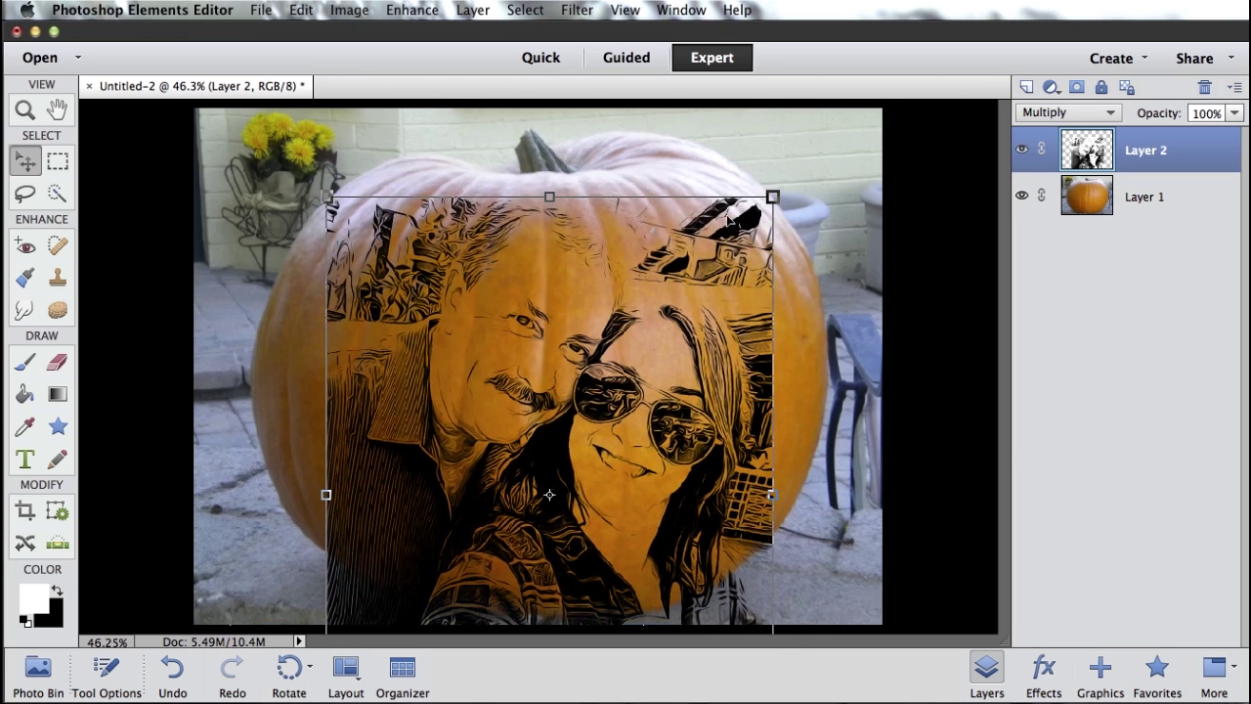
# - Rotate the couple layer counterclockwise, enlarge it and reposition it so both faces fit the pumpkin's front
pyautogui.moveTo(779, 191); pyautogui.dragTo(723, 156)
pyautogui.moveTo(701, 287)
pyautogui.mouseDown()
pyautogui.moveTo(711, 277)
pyautogui.moveTo(679, 280)
pyautogui.mouseUp()
pyautogui.moveTo(284, 249); pyautogui.dragTo(245, 209)
pyautogui.moveTo(445, 300); pyautogui.dragTo(471, 348)
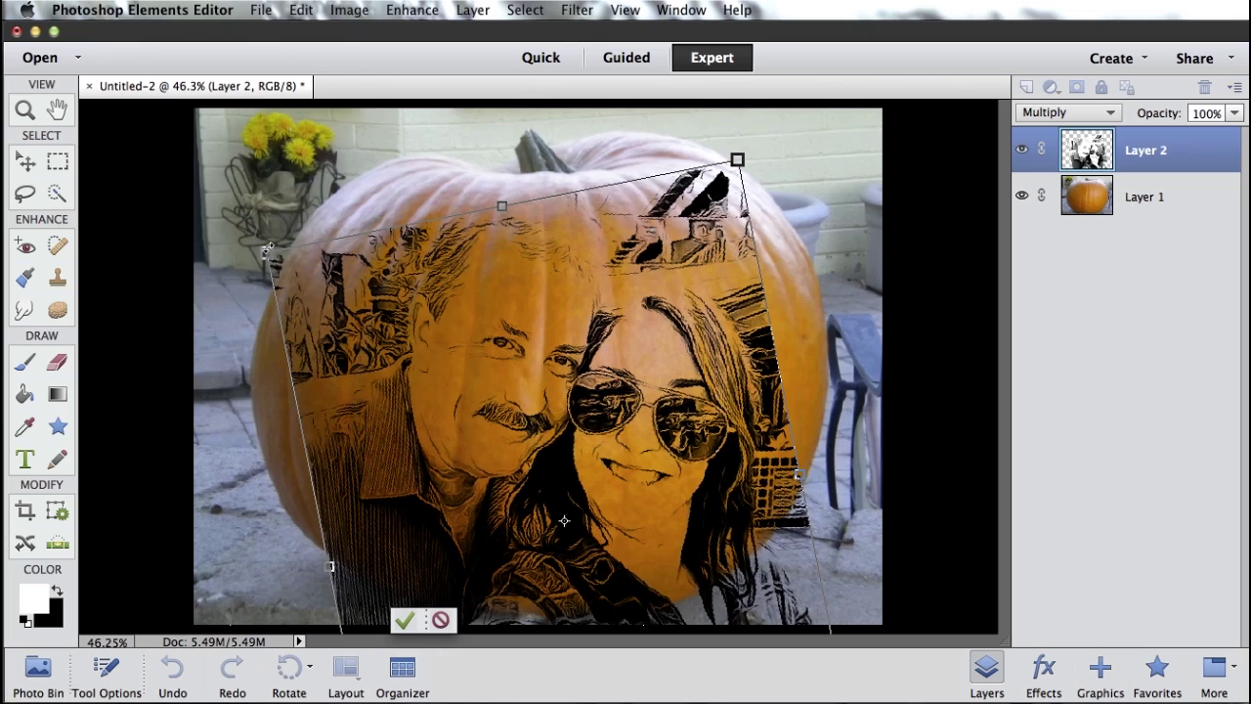
pyautogui.moveTo(264, 252); pyautogui.dragTo(239, 218)
pyautogui.moveTo(330, 281); pyautogui.dragTo(342, 291)
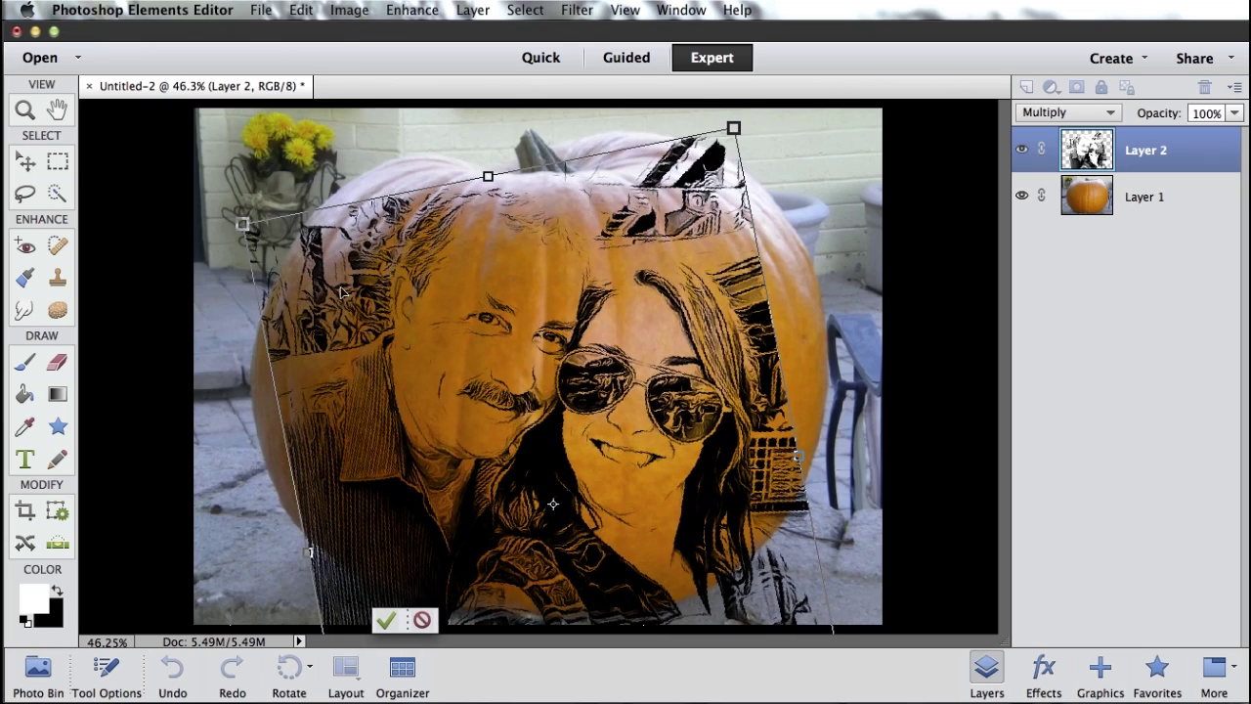
pyautogui.click(386, 625)
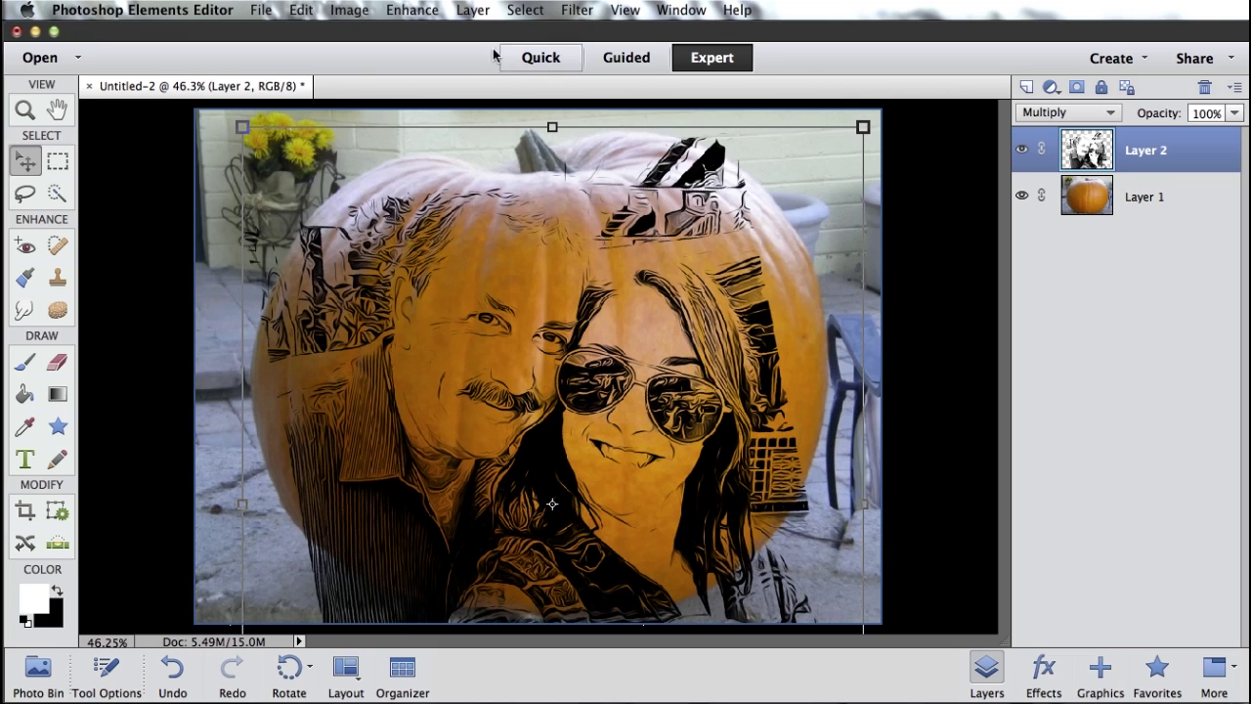
# - Apply the Spherize filter to the couple layer with an amount of 90% in Normal mode
pyautogui.click(577, 11)
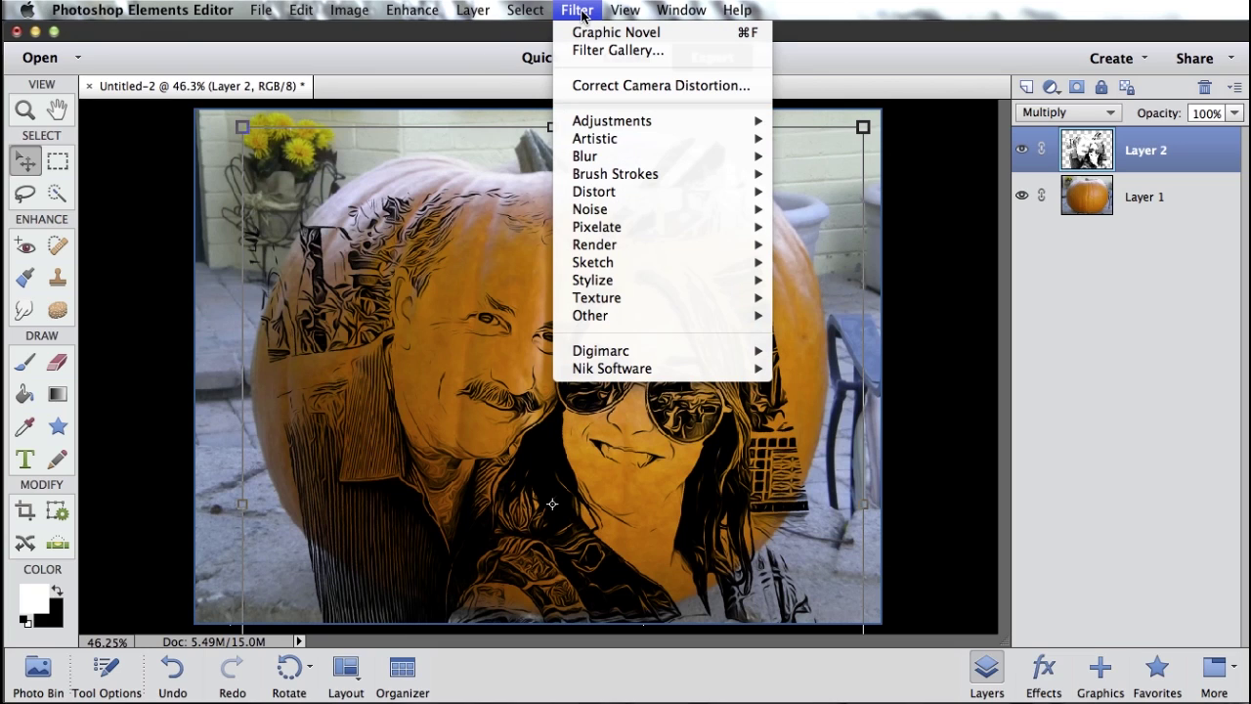
pyautogui.moveTo(618, 200)
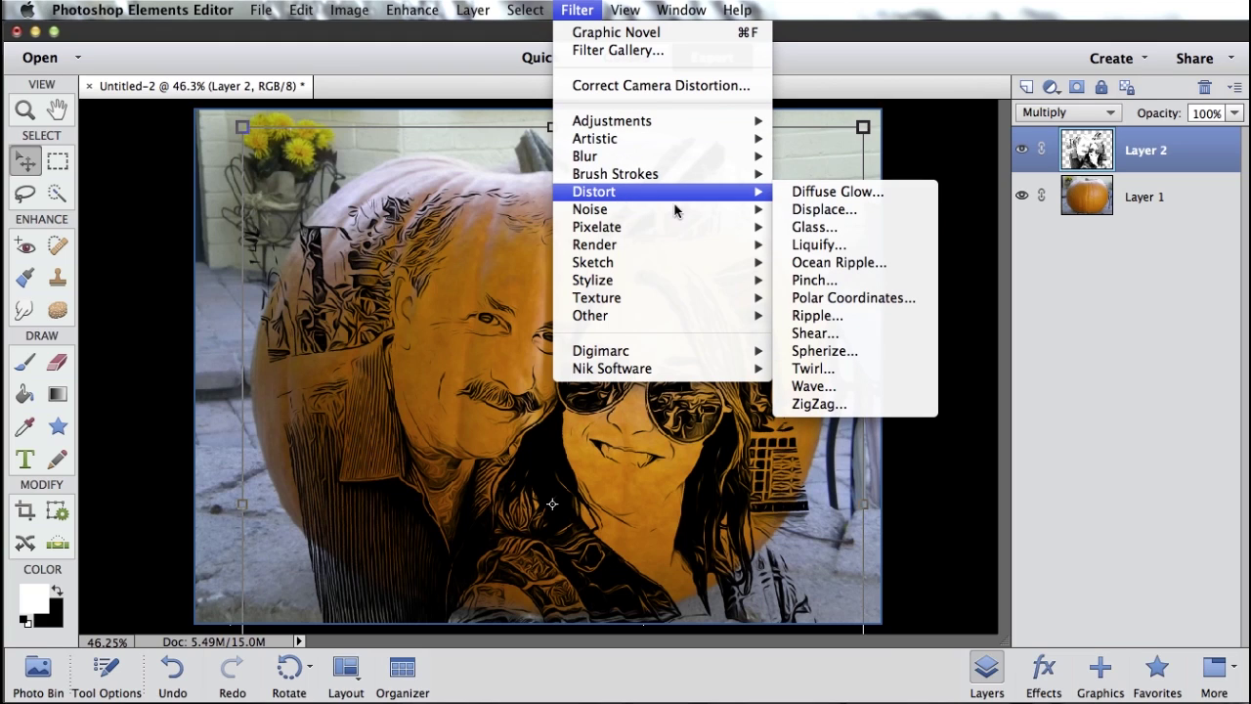
pyautogui.click(881, 355)
pyautogui.moveTo(712, 153); pyautogui.dragTo(603, 164)
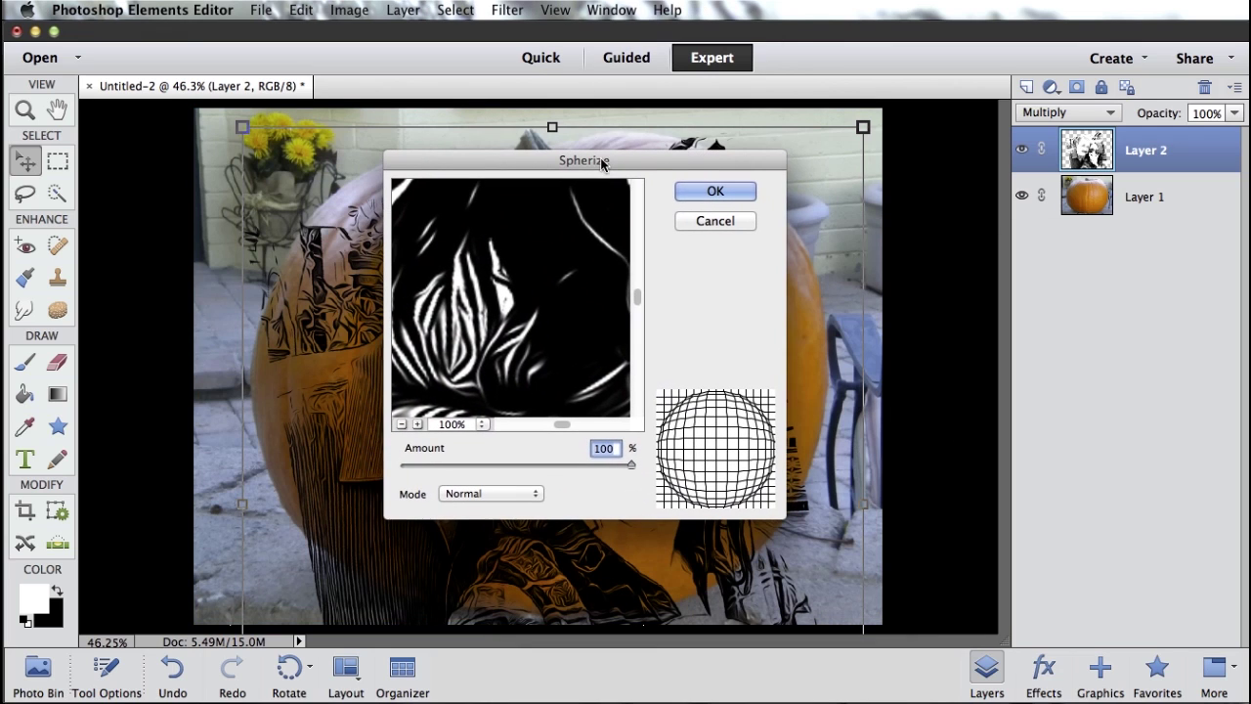
pyautogui.click(400, 423)
pyautogui.click(400, 423)
pyautogui.click(399, 423)
pyautogui.click(399, 423)
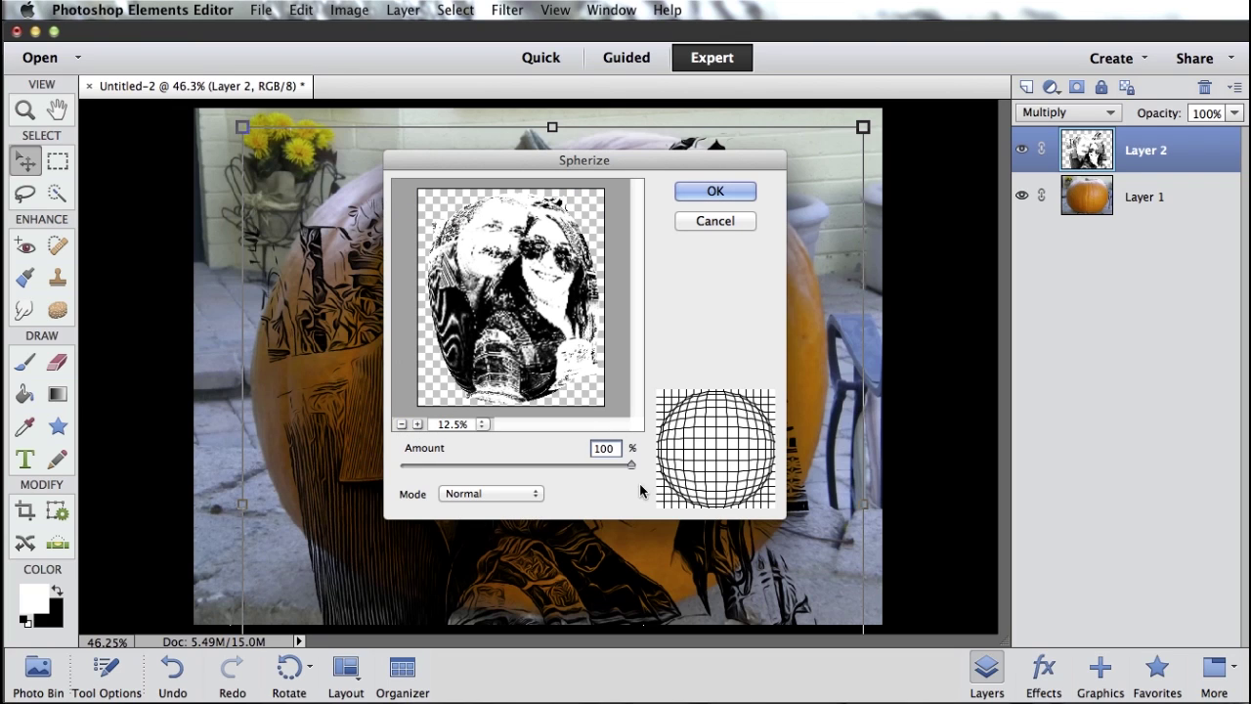
pyautogui.moveTo(631, 464)
pyautogui.mouseDown()
pyautogui.moveTo(341, 475)
pyautogui.moveTo(667, 479)
pyautogui.moveTo(549, 478)
pyautogui.moveTo(632, 479)
pyautogui.moveTo(614, 478)
pyautogui.mouseUp()
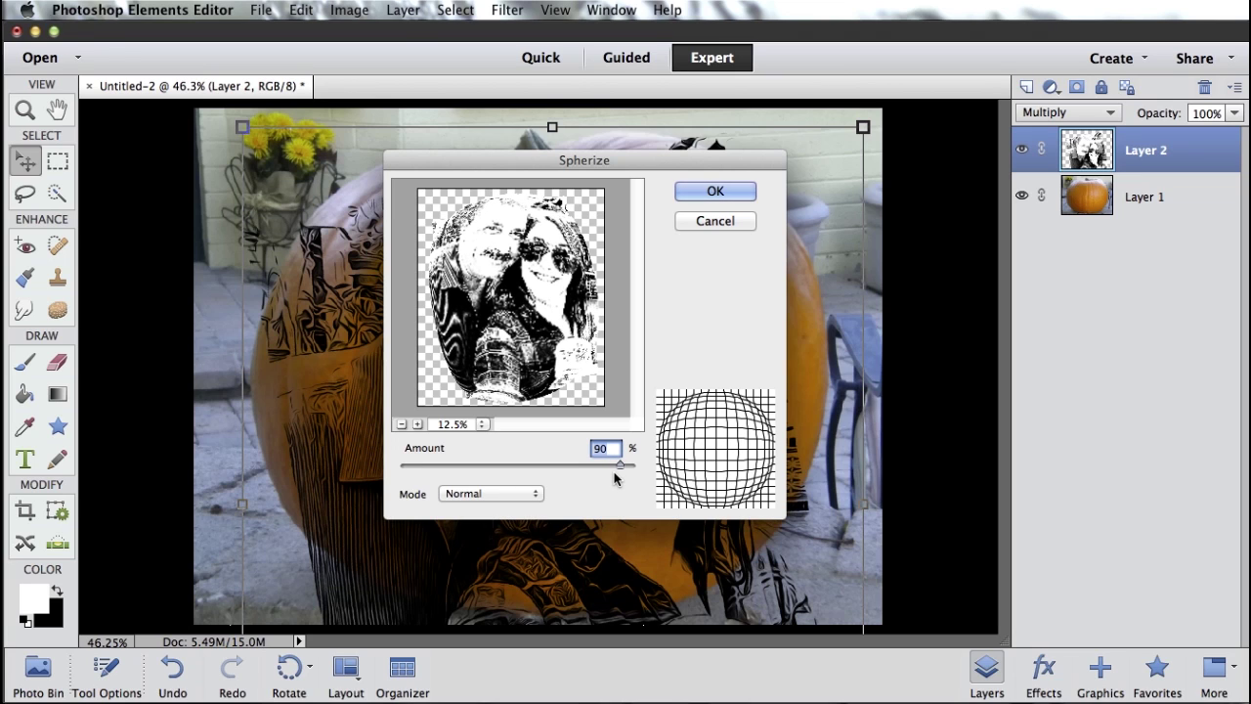
pyautogui.click(715, 192)
# - Scale the spherized couple layer down slightly and reposition it so both faces sit within the pumpkin's front
pyautogui.moveTo(599, 307); pyautogui.dragTo(619, 356)
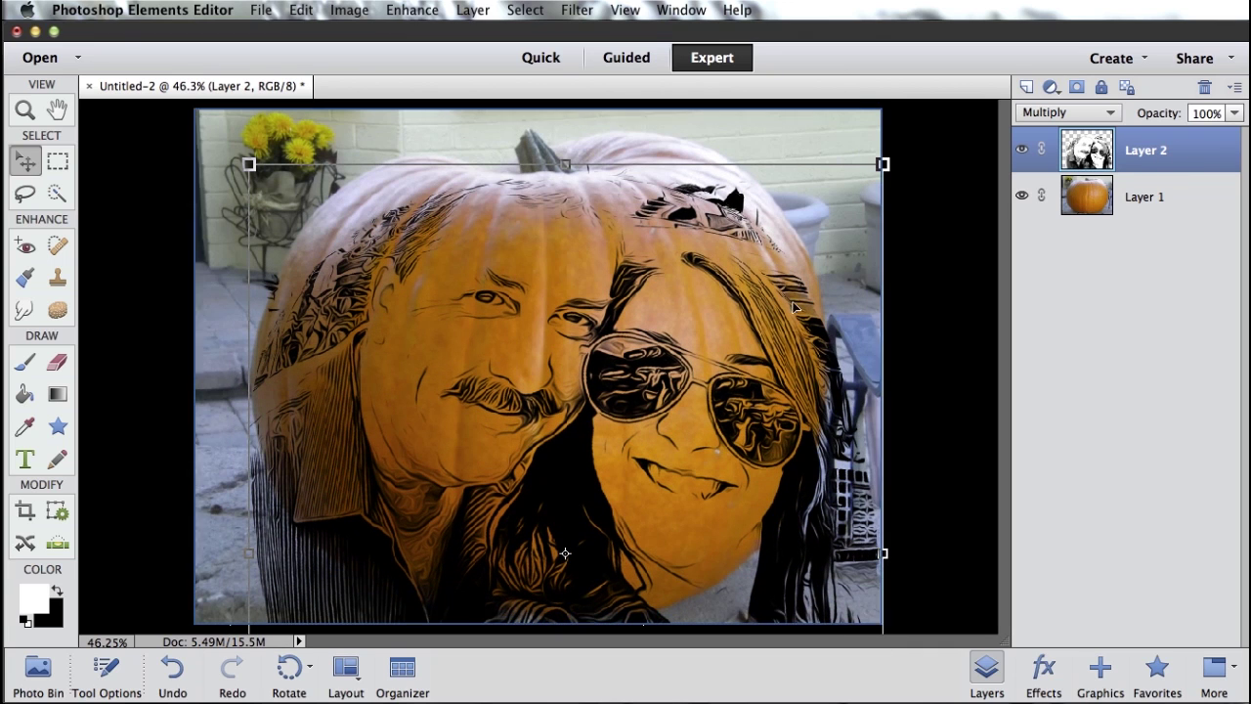
pyautogui.moveTo(743, 311); pyautogui.dragTo(738, 301)
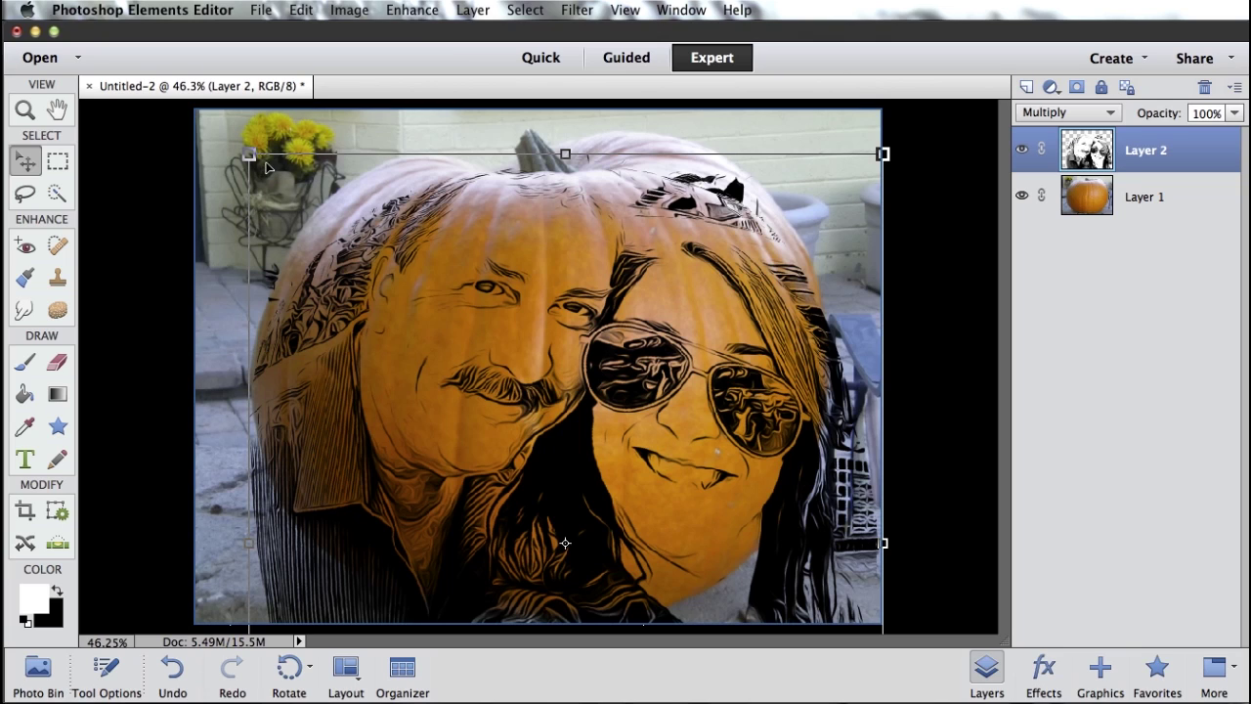
pyautogui.moveTo(249, 153); pyautogui.dragTo(291, 214)
pyautogui.moveTo(525, 329); pyautogui.dragTo(512, 298)
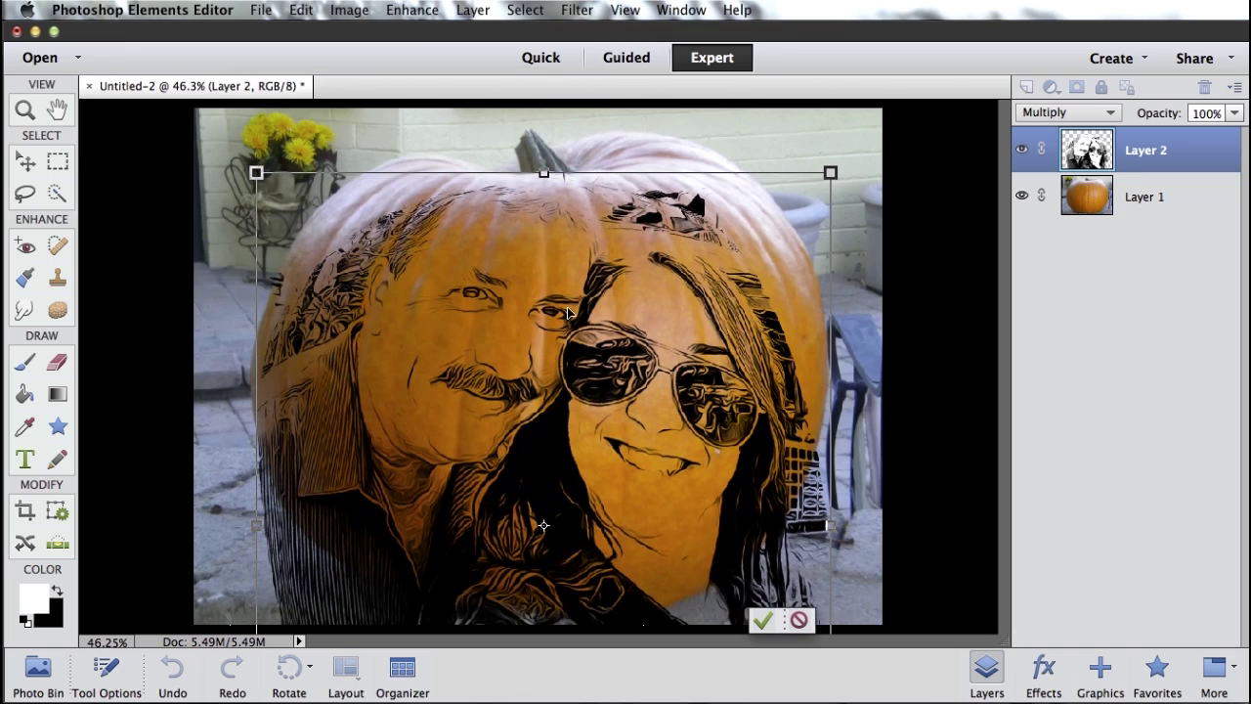
pyautogui.click(763, 622)
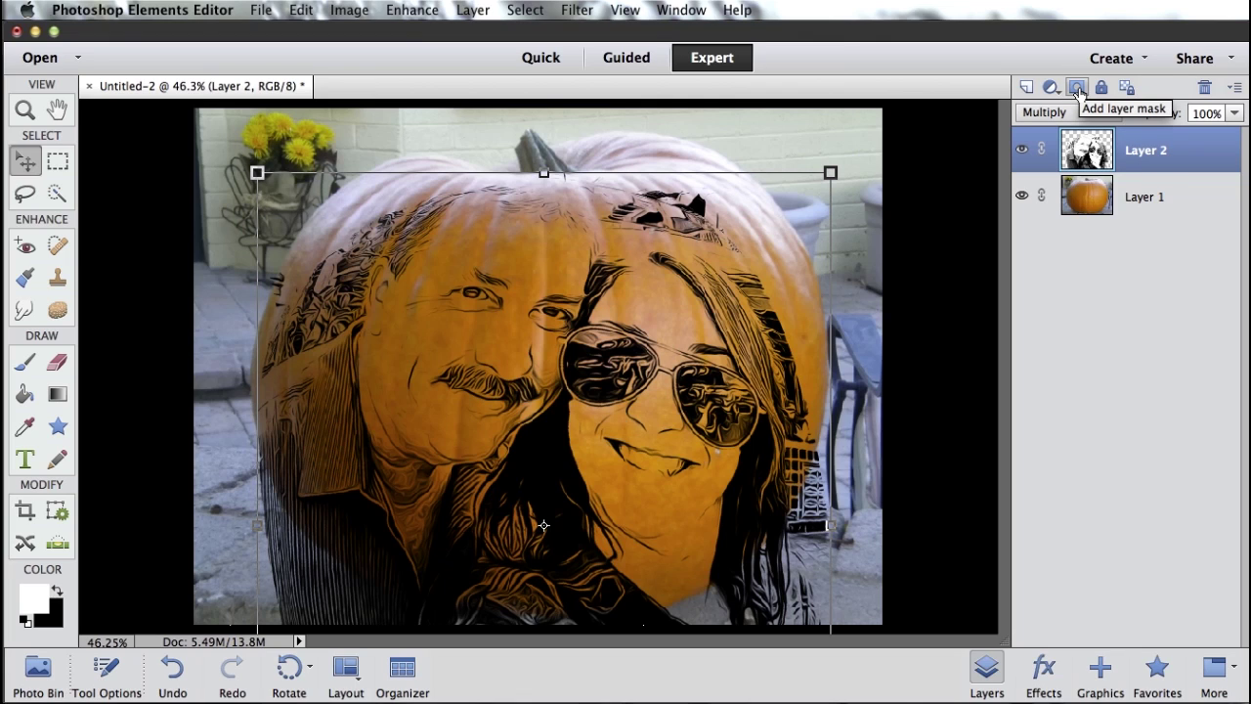
# - Add a layer mask to the couple layer and paint black over the artwork spilling past the pumpkin's lower edges
pyautogui.click(1077, 89)
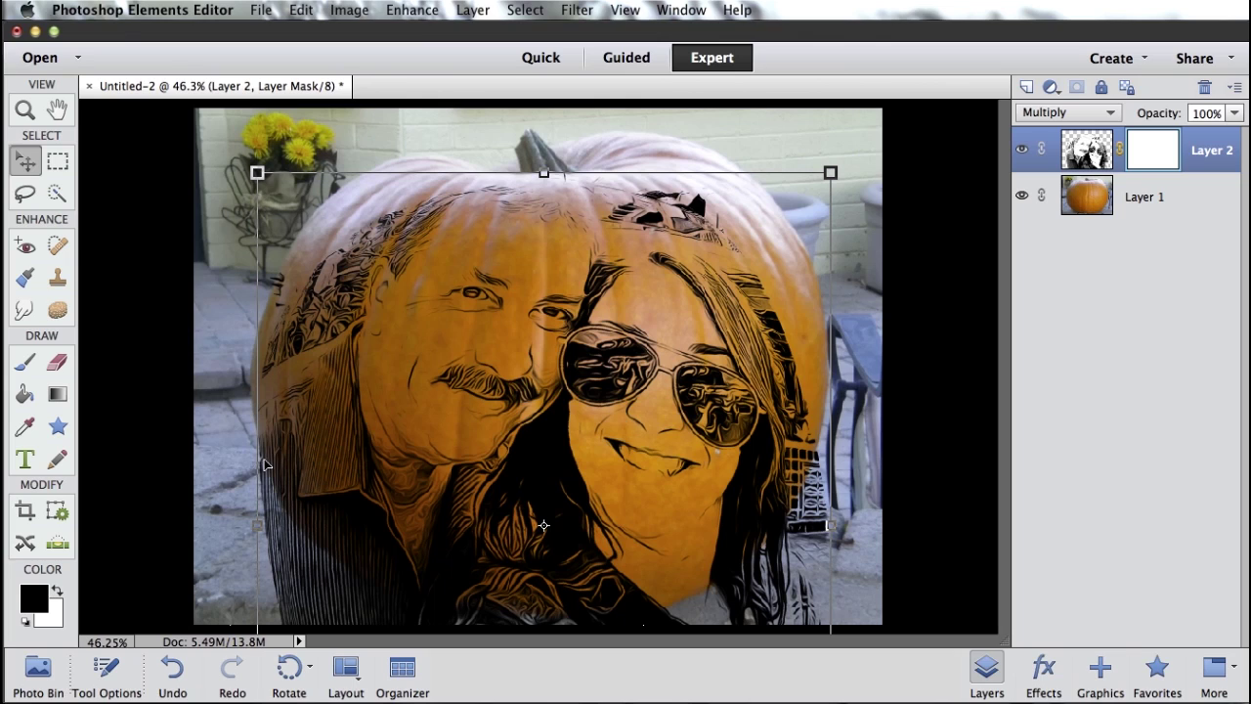
pyautogui.click(25, 364)
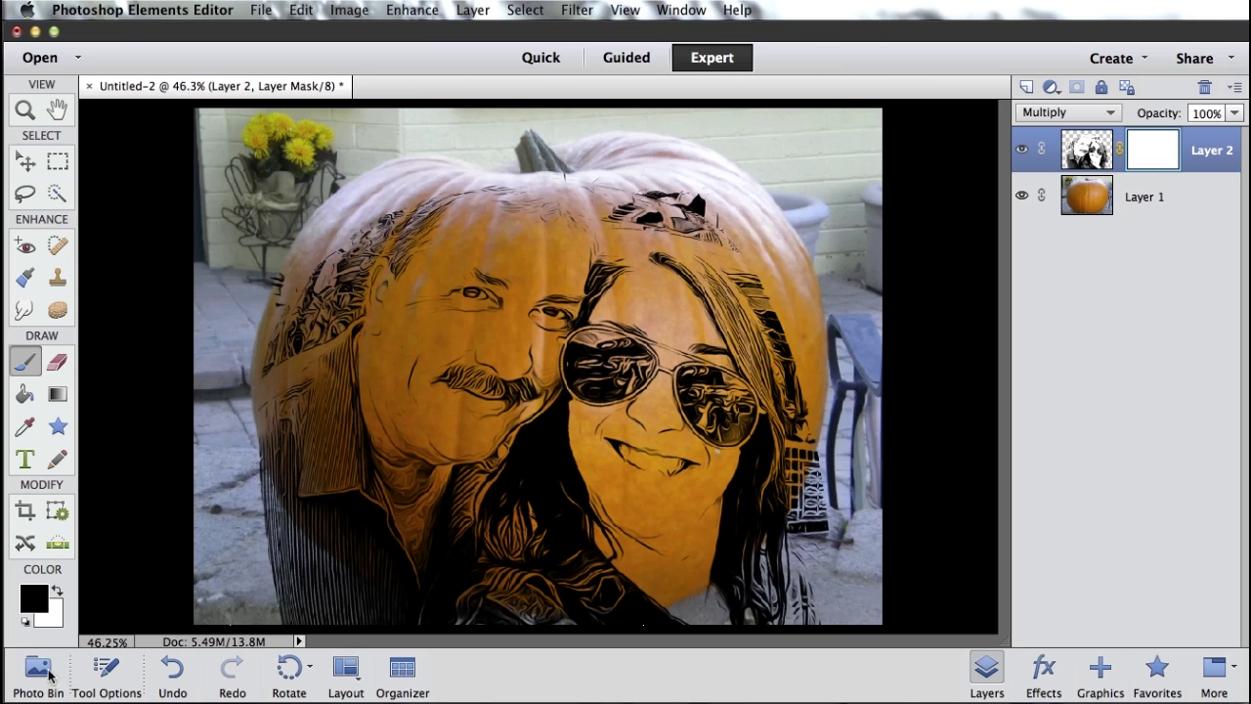
pyautogui.moveTo(800, 582)
pyautogui.mouseDown()
pyautogui.moveTo(759, 608)
pyautogui.moveTo(832, 559)
pyautogui.moveTo(768, 617)
pyautogui.moveTo(814, 546)
pyautogui.moveTo(755, 580)
pyautogui.moveTo(809, 512)
pyautogui.moveTo(790, 550)
pyautogui.moveTo(833, 449)
pyautogui.moveTo(769, 569)
pyautogui.moveTo(710, 613)
pyautogui.moveTo(658, 627)
pyautogui.moveTo(732, 586)
pyautogui.moveTo(672, 637)
pyautogui.moveTo(786, 594)
pyautogui.moveTo(721, 638)
pyautogui.moveTo(772, 636)
pyautogui.moveTo(822, 611)
pyautogui.moveTo(526, 641)
pyautogui.moveTo(435, 636)
pyautogui.moveTo(372, 613)
pyautogui.moveTo(309, 579)
pyautogui.moveTo(244, 512)
pyautogui.moveTo(243, 465)
pyautogui.moveTo(295, 571)
pyautogui.moveTo(255, 488)
pyautogui.moveTo(329, 529)
pyautogui.moveTo(290, 436)
pyautogui.moveTo(304, 402)
pyautogui.moveTo(293, 488)
pyautogui.mouseUp()
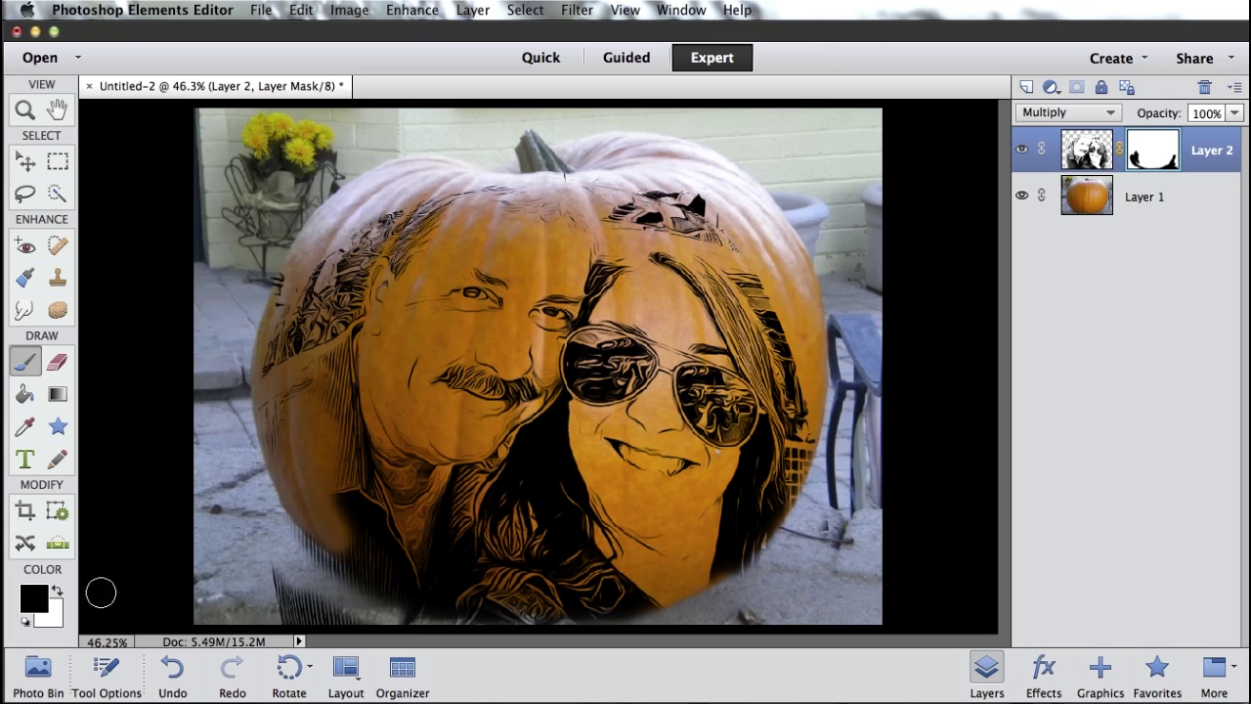
# - Restore the man's shirt by painting white on the mask, and hide the remaining spill along the pumpkin's base in black
pyautogui.click(55, 593)
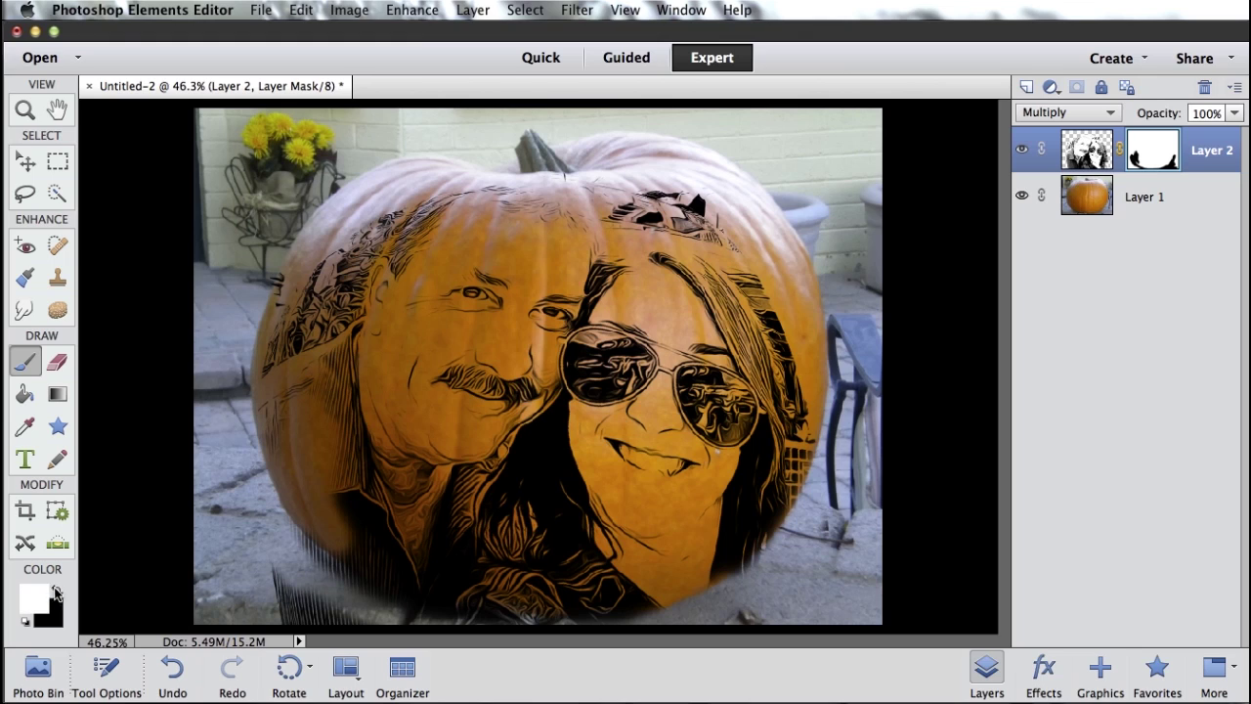
pyautogui.moveTo(299, 495)
pyautogui.mouseDown()
pyautogui.moveTo(311, 391)
pyautogui.moveTo(333, 507)
pyautogui.moveTo(321, 424)
pyautogui.moveTo(293, 363)
pyautogui.moveTo(291, 464)
pyautogui.moveTo(314, 520)
pyautogui.moveTo(346, 534)
pyautogui.moveTo(323, 525)
pyautogui.moveTo(277, 415)
pyautogui.moveTo(325, 524)
pyautogui.moveTo(382, 556)
pyautogui.mouseUp()
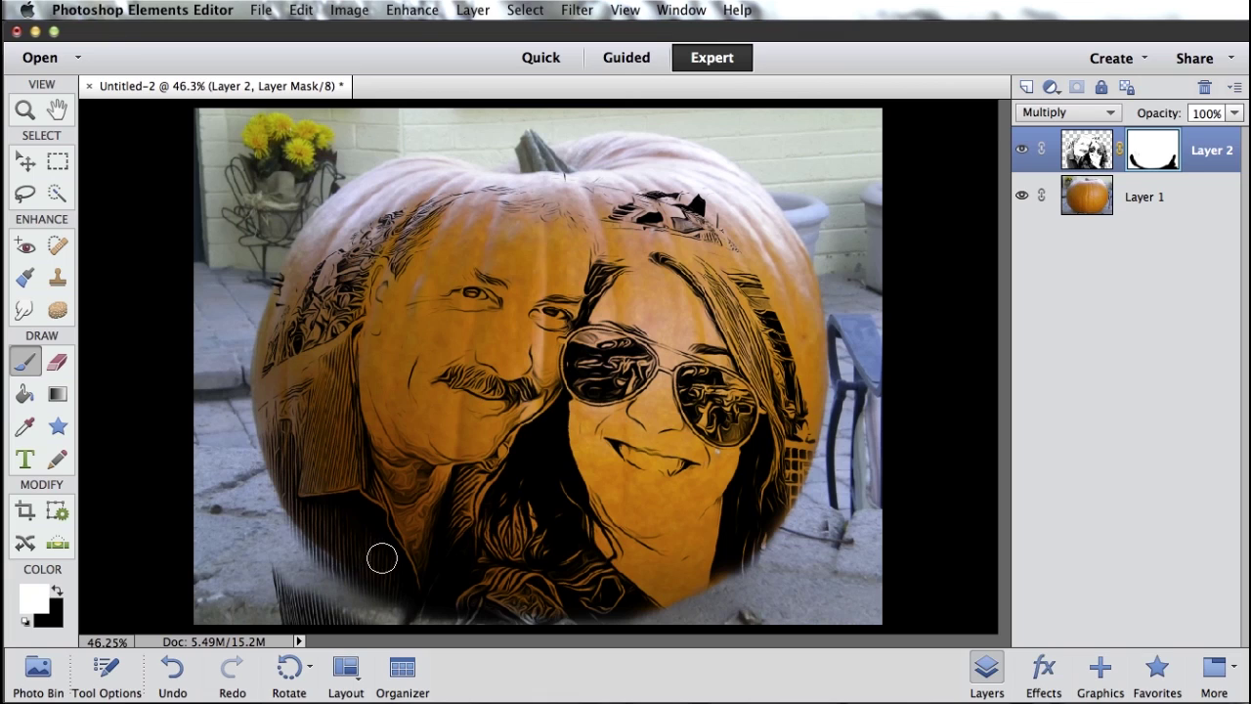
pyautogui.click(56, 592)
pyautogui.moveTo(335, 600)
pyautogui.mouseDown()
pyautogui.moveTo(332, 611)
pyautogui.moveTo(250, 600)
pyautogui.moveTo(428, 633)
pyautogui.moveTo(293, 562)
pyautogui.moveTo(312, 555)
pyautogui.moveTo(337, 576)
pyautogui.moveTo(289, 534)
pyautogui.moveTo(359, 581)
pyautogui.moveTo(484, 621)
pyautogui.moveTo(582, 635)
pyautogui.moveTo(463, 635)
pyautogui.mouseUp()
pyautogui.moveTo(679, 630)
pyautogui.mouseDown()
pyautogui.moveTo(747, 597)
pyautogui.moveTo(791, 548)
pyautogui.moveTo(748, 601)
pyautogui.moveTo(825, 471)
pyautogui.mouseUp()
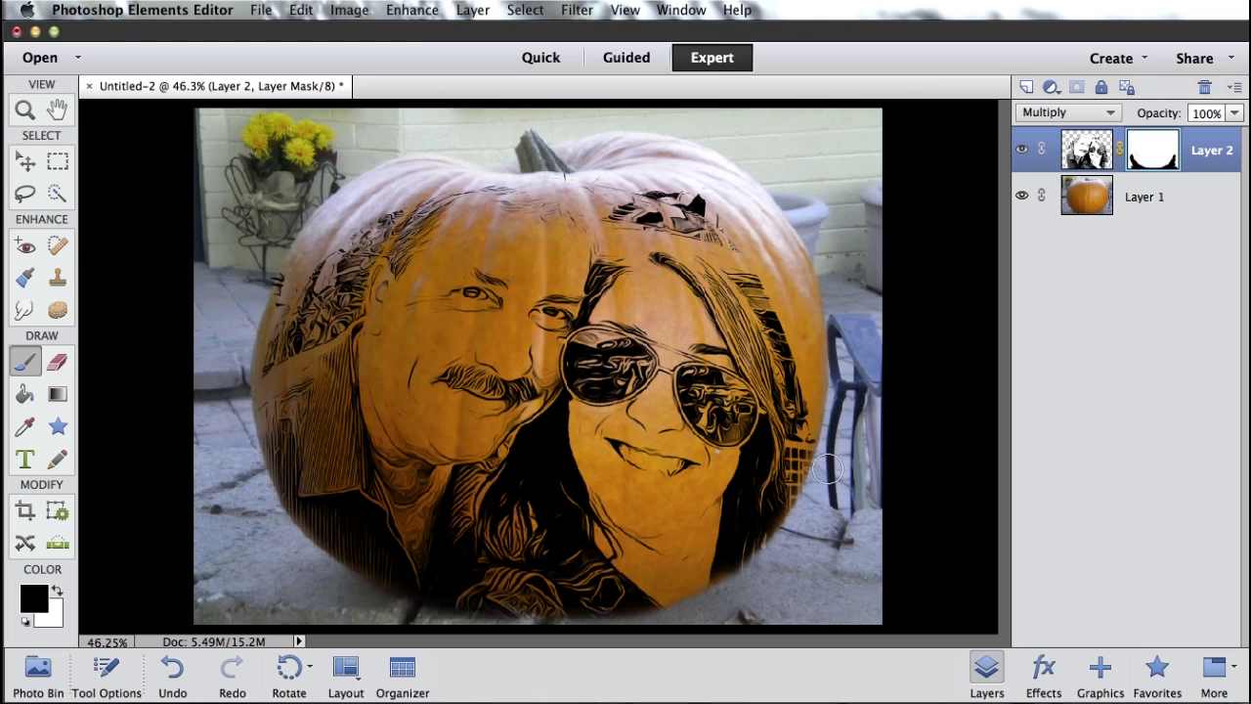
# - Mask out the photo's background details around both heads and the leftover artwork at the pumpkin's bottom edge
pyautogui.moveTo(226, 276)
pyautogui.mouseDown()
pyautogui.moveTo(263, 275)
pyautogui.moveTo(270, 290)
pyautogui.moveTo(266, 280)
pyautogui.moveTo(354, 215)
pyautogui.moveTo(340, 247)
pyautogui.moveTo(381, 207)
pyautogui.moveTo(329, 293)
pyautogui.moveTo(280, 330)
pyautogui.moveTo(303, 299)
pyautogui.moveTo(261, 338)
pyautogui.moveTo(325, 315)
pyautogui.moveTo(250, 354)
pyautogui.moveTo(292, 339)
pyautogui.mouseUp()
pyautogui.moveTo(341, 296)
pyautogui.mouseDown()
pyautogui.moveTo(381, 213)
pyautogui.moveTo(348, 306)
pyautogui.moveTo(304, 337)
pyautogui.mouseUp()
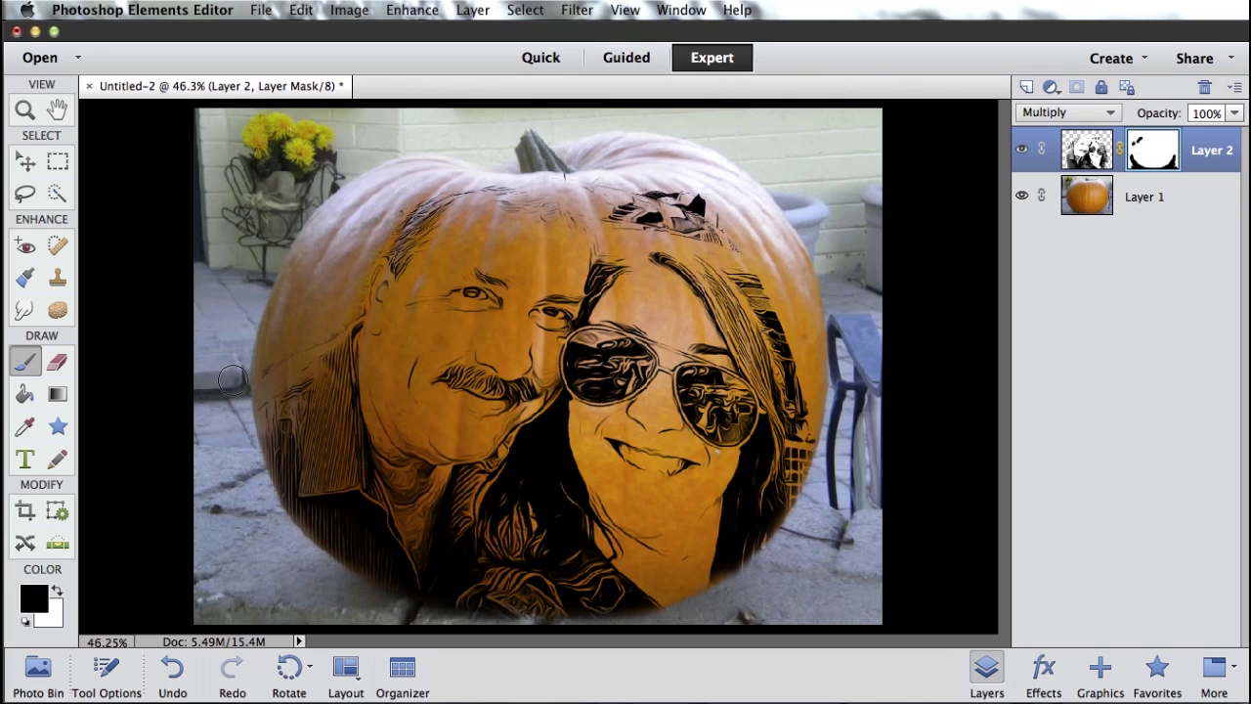
pyautogui.moveTo(759, 212)
pyautogui.mouseDown()
pyautogui.moveTo(643, 198)
pyautogui.moveTo(622, 207)
pyautogui.moveTo(638, 202)
pyautogui.moveTo(602, 176)
pyautogui.moveTo(629, 210)
pyautogui.moveTo(755, 233)
pyautogui.moveTo(650, 221)
pyautogui.moveTo(711, 231)
pyautogui.moveTo(650, 213)
pyautogui.moveTo(670, 198)
pyautogui.moveTo(706, 219)
pyautogui.moveTo(681, 203)
pyautogui.moveTo(701, 197)
pyautogui.moveTo(618, 222)
pyautogui.moveTo(755, 231)
pyautogui.moveTo(727, 240)
pyautogui.moveTo(771, 252)
pyautogui.moveTo(735, 231)
pyautogui.moveTo(766, 290)
pyautogui.moveTo(719, 245)
pyautogui.moveTo(809, 359)
pyautogui.moveTo(753, 258)
pyautogui.moveTo(814, 423)
pyautogui.moveTo(816, 480)
pyautogui.moveTo(812, 422)
pyautogui.moveTo(798, 502)
pyautogui.moveTo(809, 433)
pyautogui.moveTo(790, 351)
pyautogui.moveTo(808, 436)
pyautogui.moveTo(778, 602)
pyautogui.moveTo(812, 442)
pyautogui.moveTo(791, 391)
pyautogui.moveTo(807, 454)
pyautogui.mouseUp()
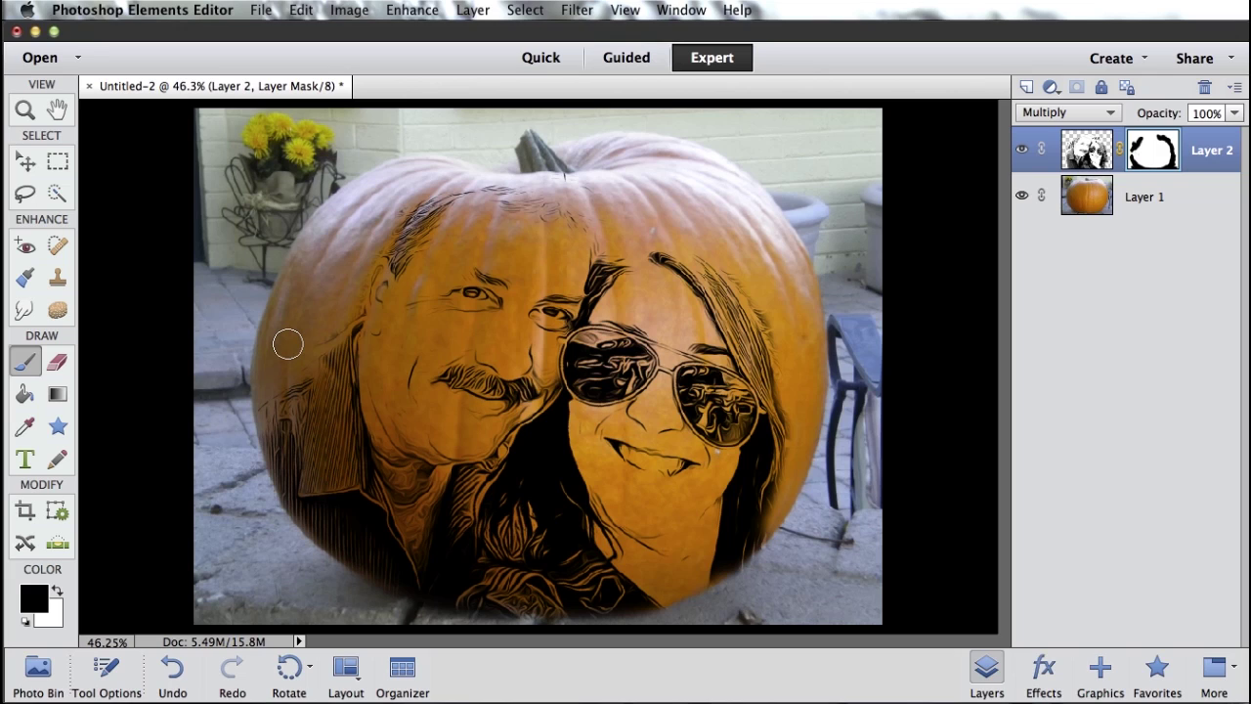
pyautogui.moveTo(558, 614)
pyautogui.mouseDown()
pyautogui.moveTo(393, 610)
pyautogui.moveTo(602, 639)
pyautogui.mouseUp()
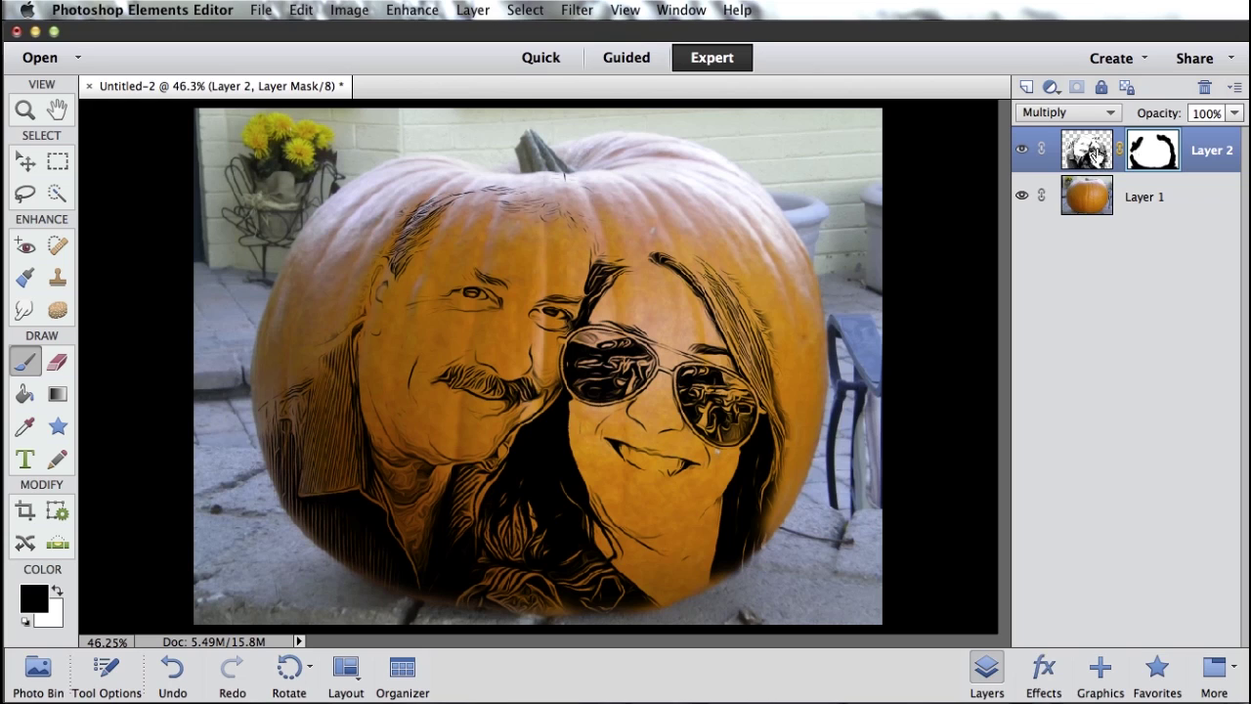
# - Duplicate the masked couple layer and invert the original Layer 2 beneath the copy
pyautogui.moveTo(1094, 154); pyautogui.dragTo(1024, 89)
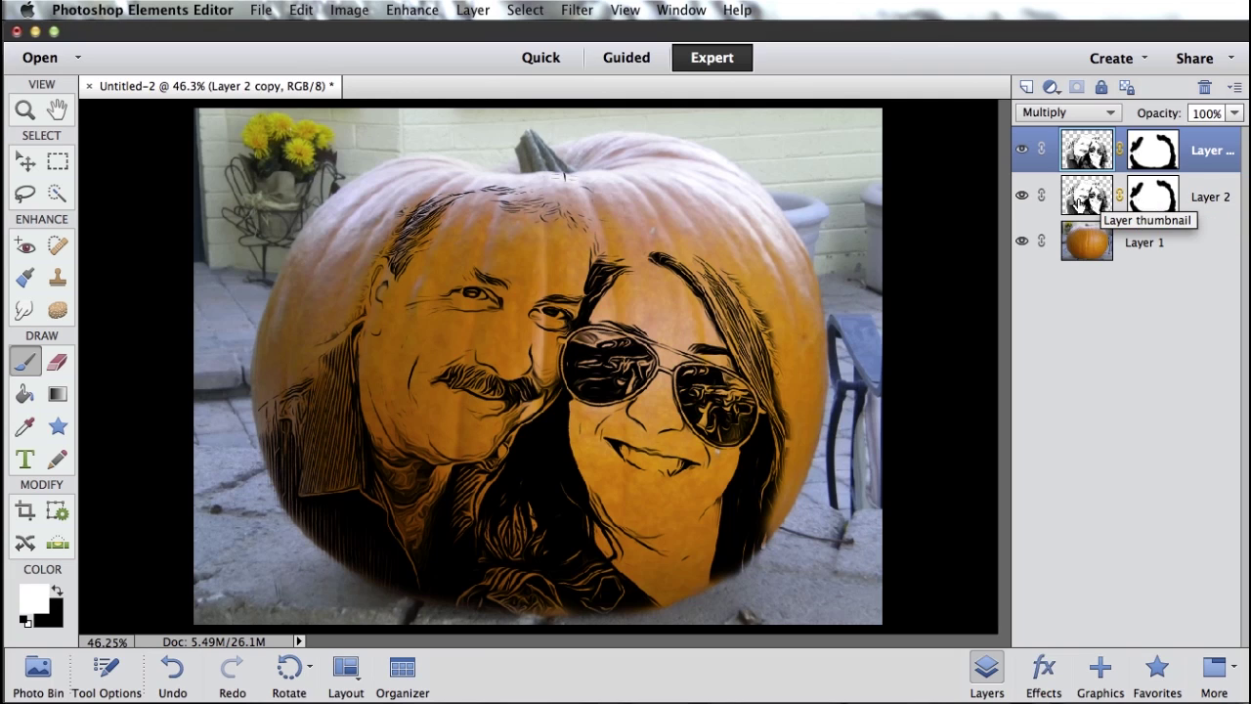
pyautogui.click(1091, 201)
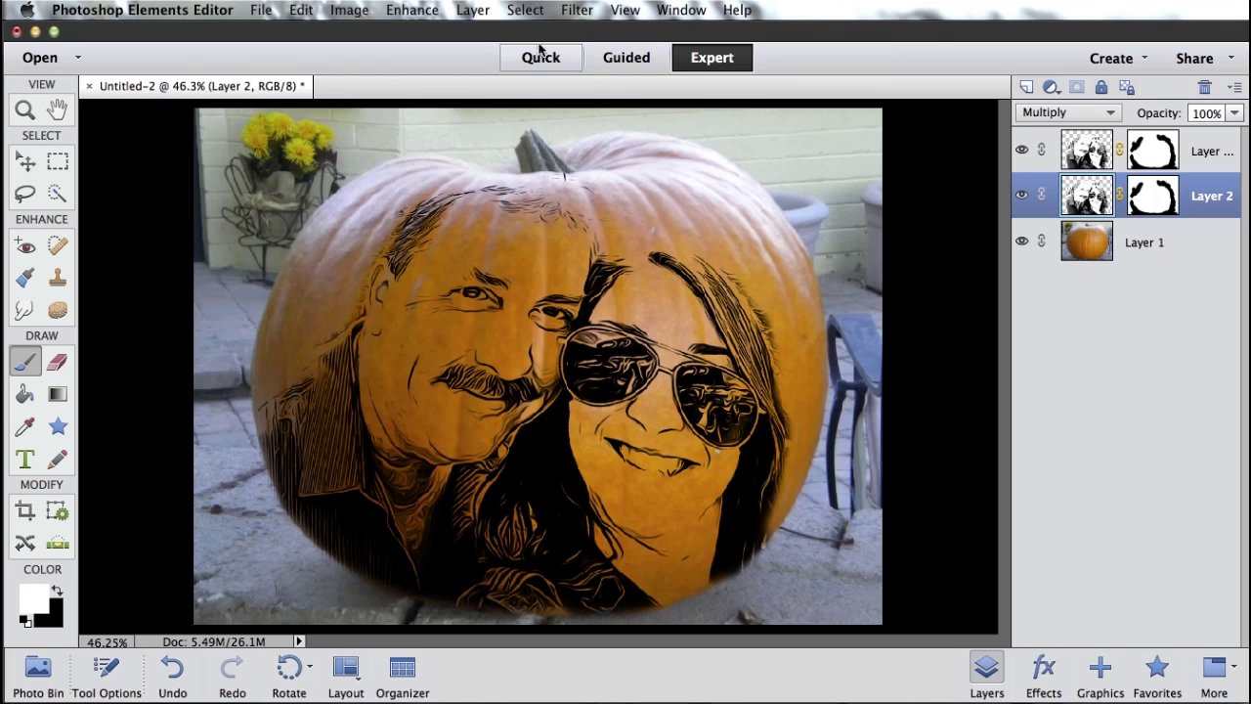
pyautogui.click(577, 11)
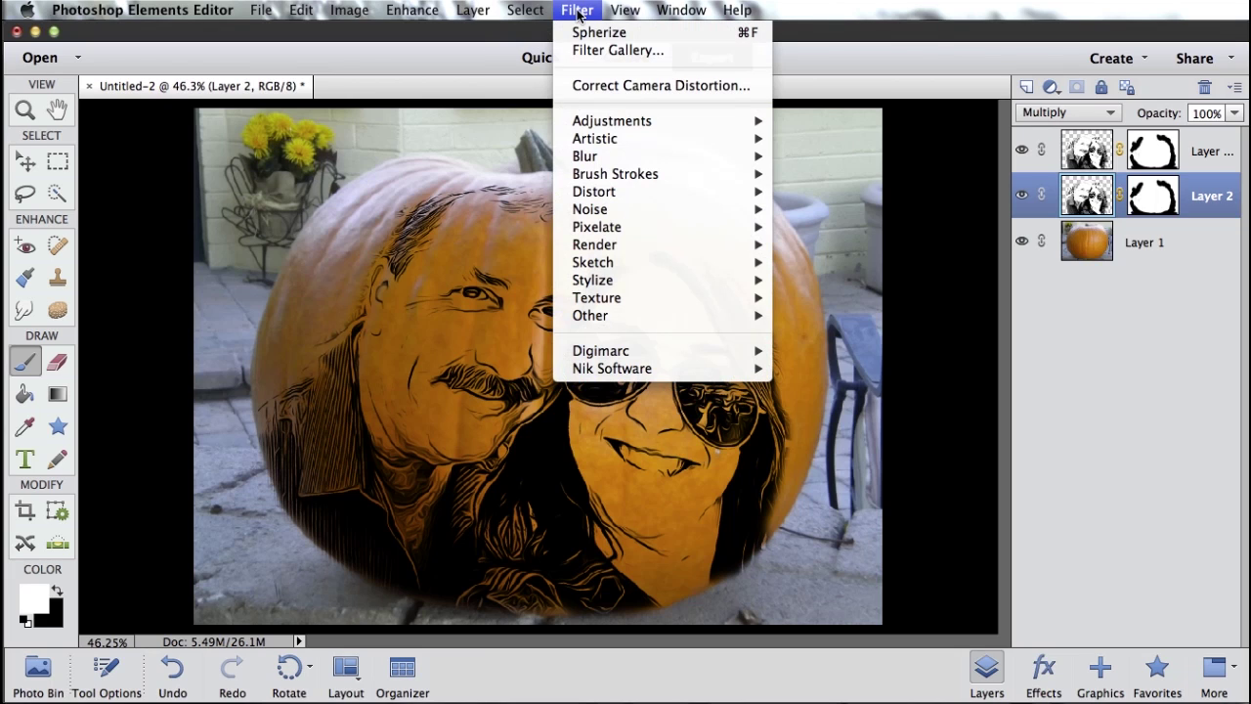
pyautogui.moveTo(617, 127)
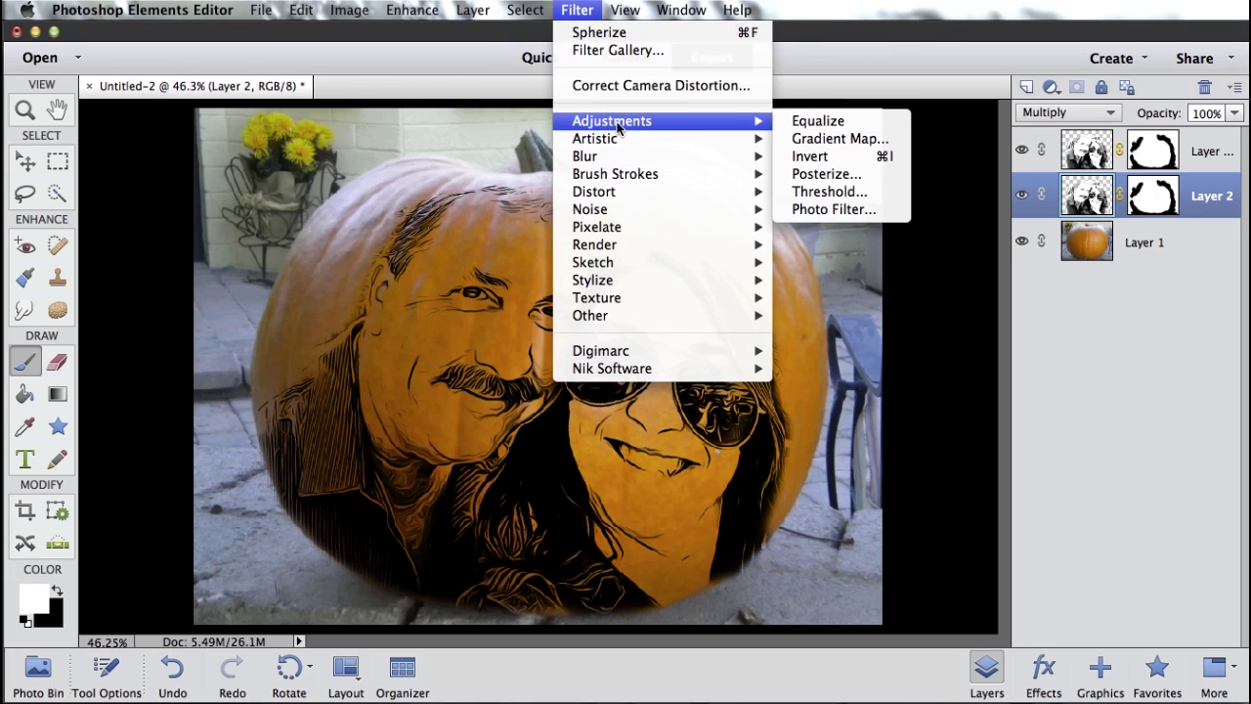
pyautogui.click(838, 162)
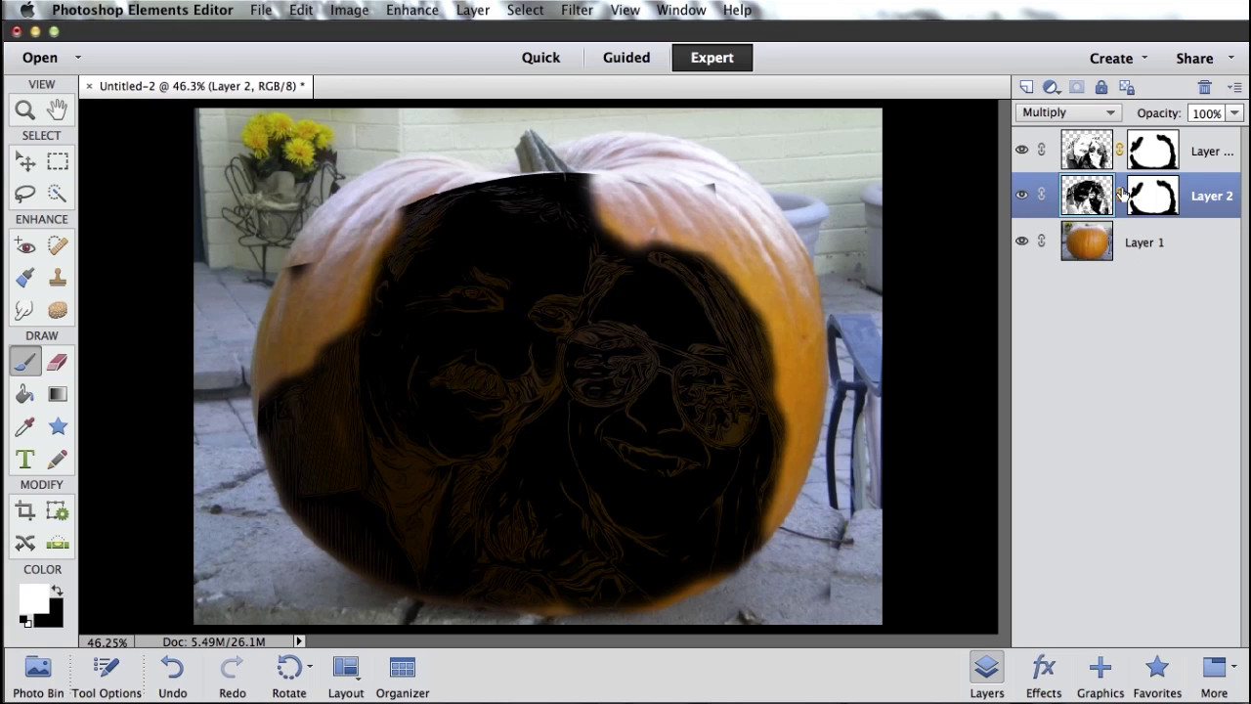
# - Set the inverted layer's blend mode to Color Dodge and check its glow with the top copy temporarily hidden
pyautogui.click(1066, 114)
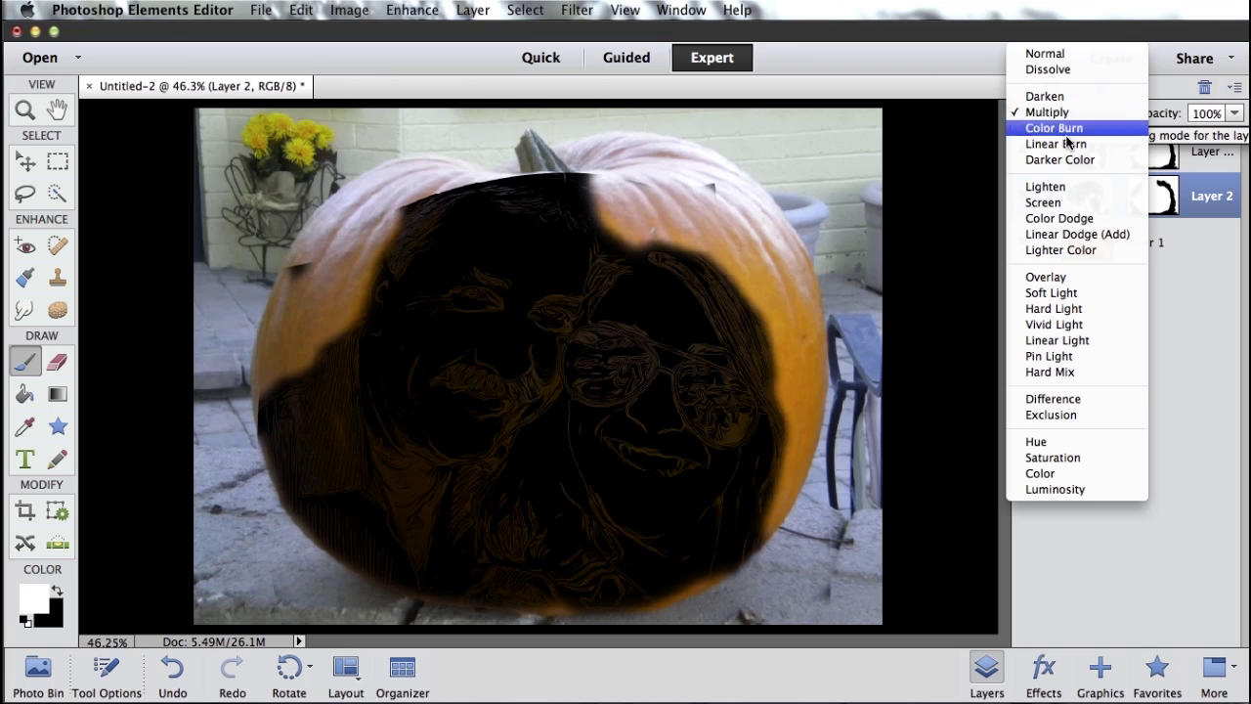
pyautogui.click(1075, 226)
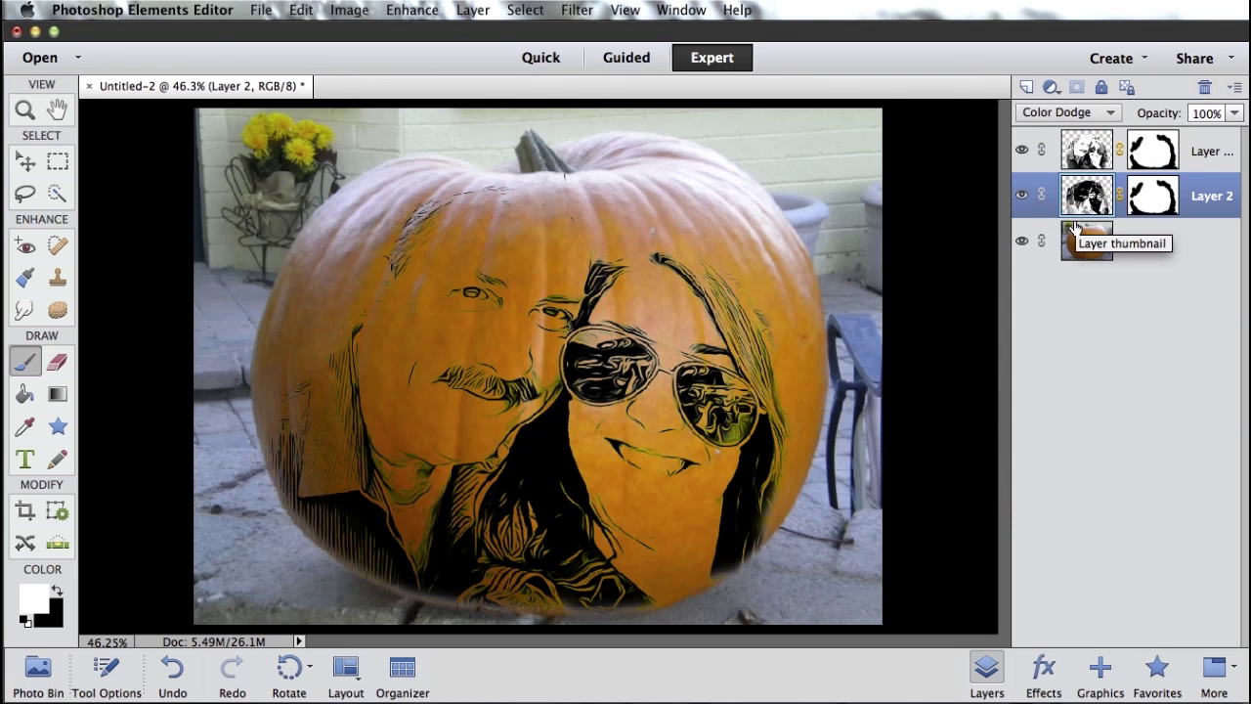
pyautogui.click(1021, 149)
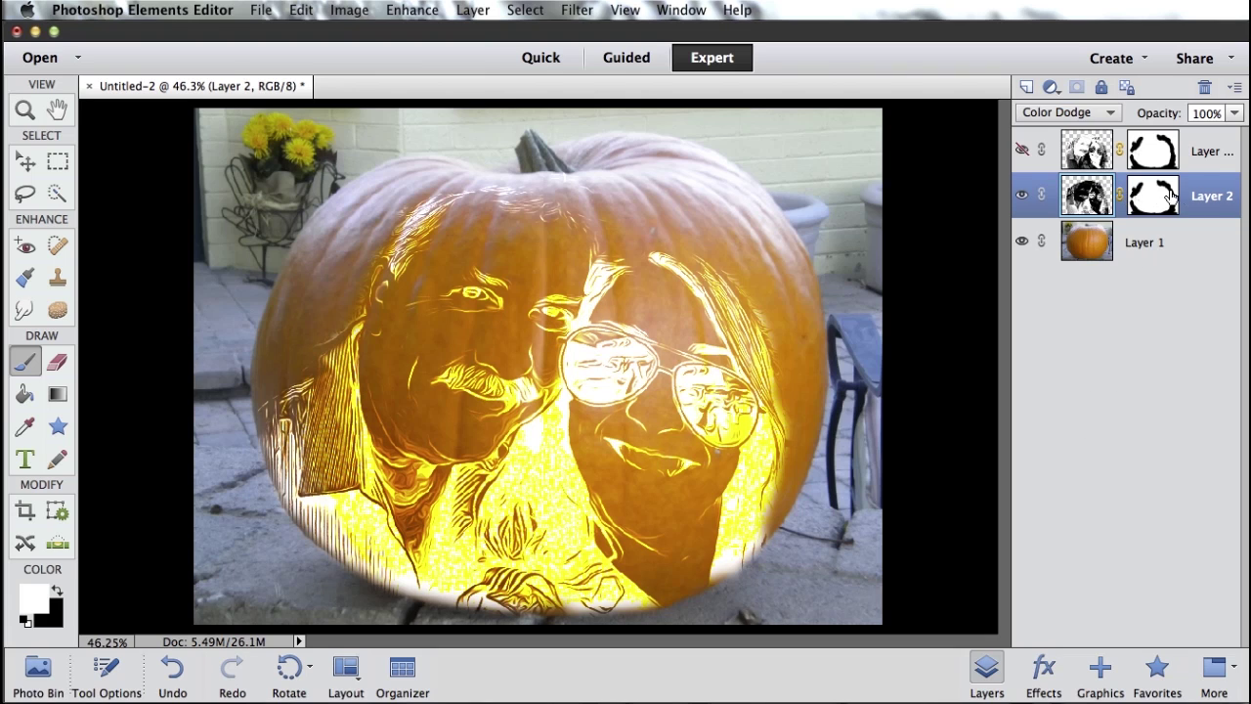
pyautogui.click(1021, 151)
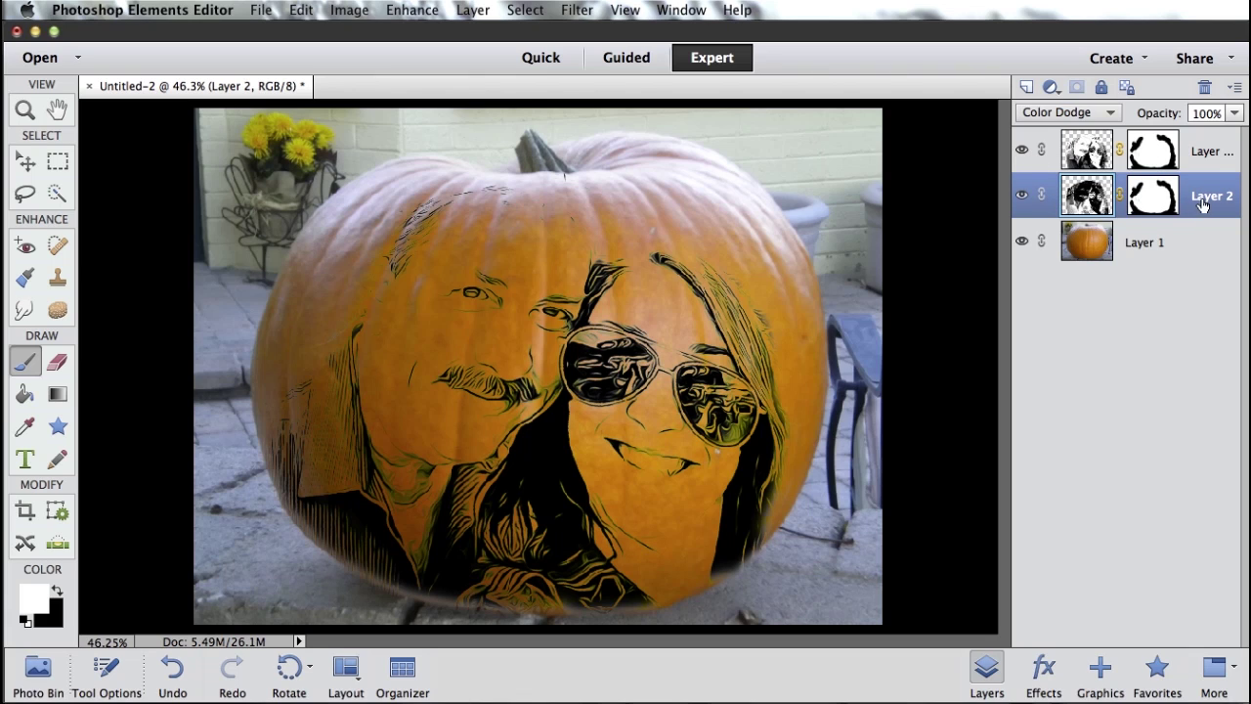
# - Nudge the inverted layer slightly right and down to create highlight edges, and compare the result with the layer hidden and shown
pyautogui.click(27, 171)
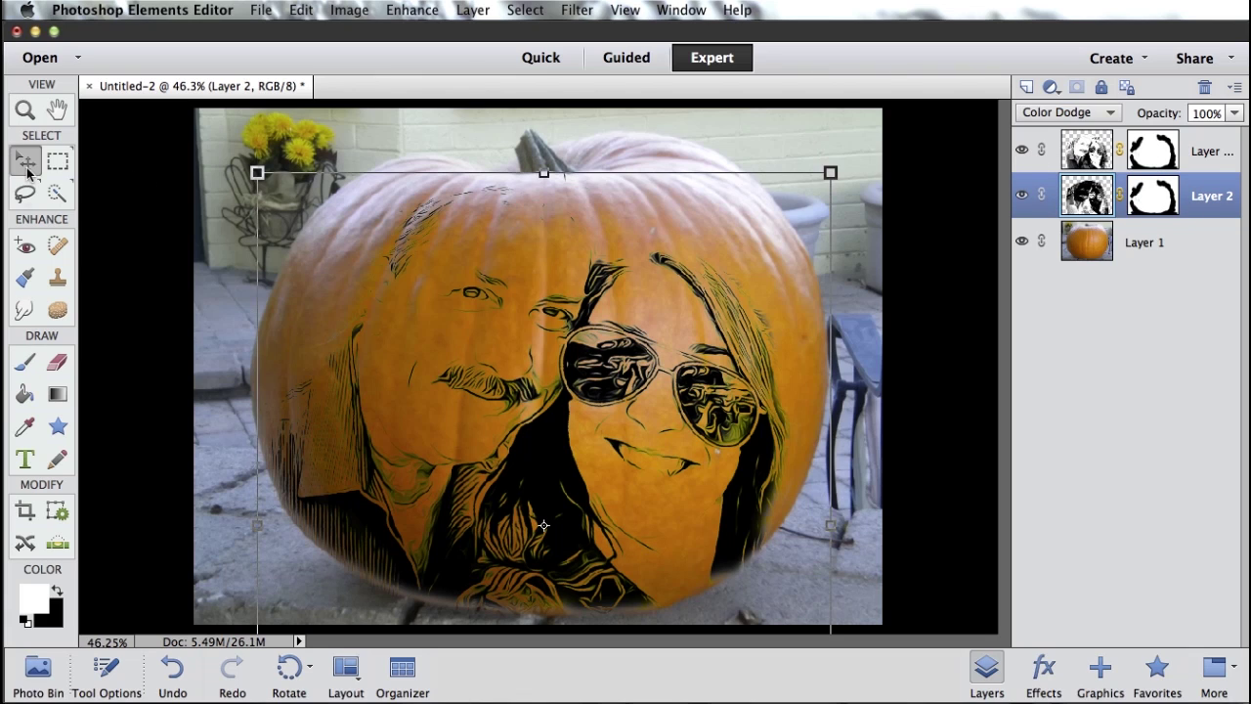
pyautogui.press('Right')
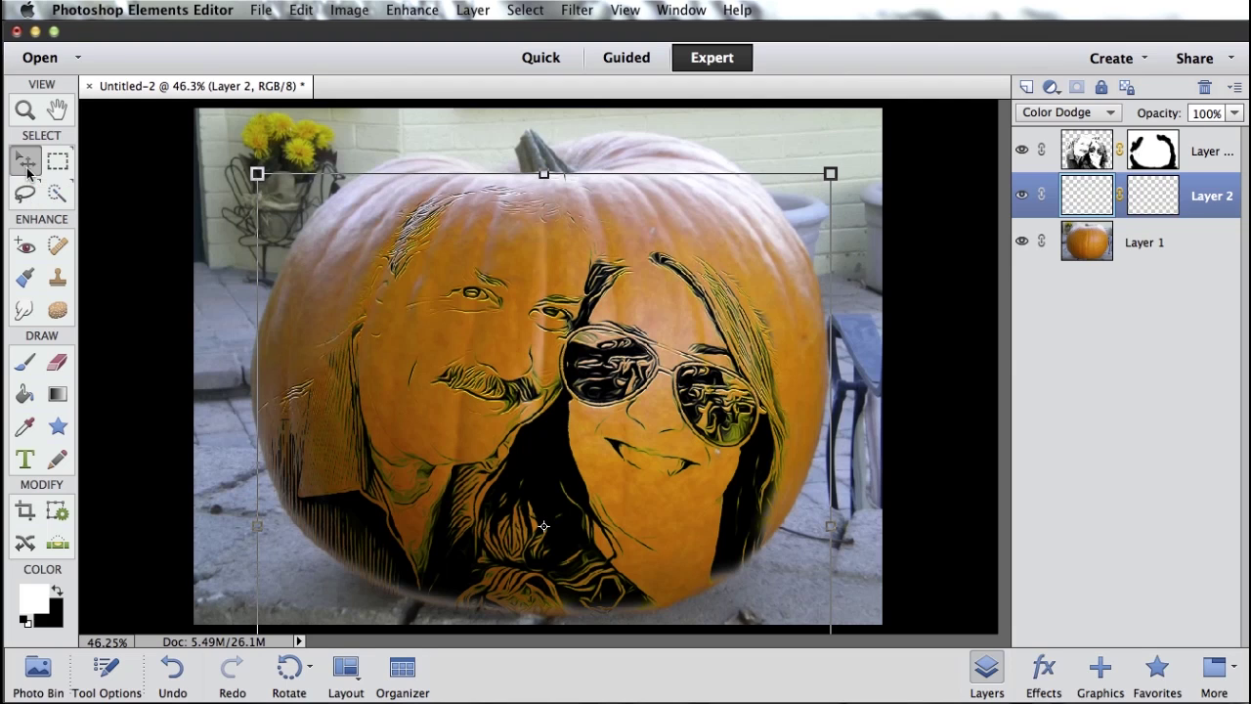
pyautogui.press('Down')
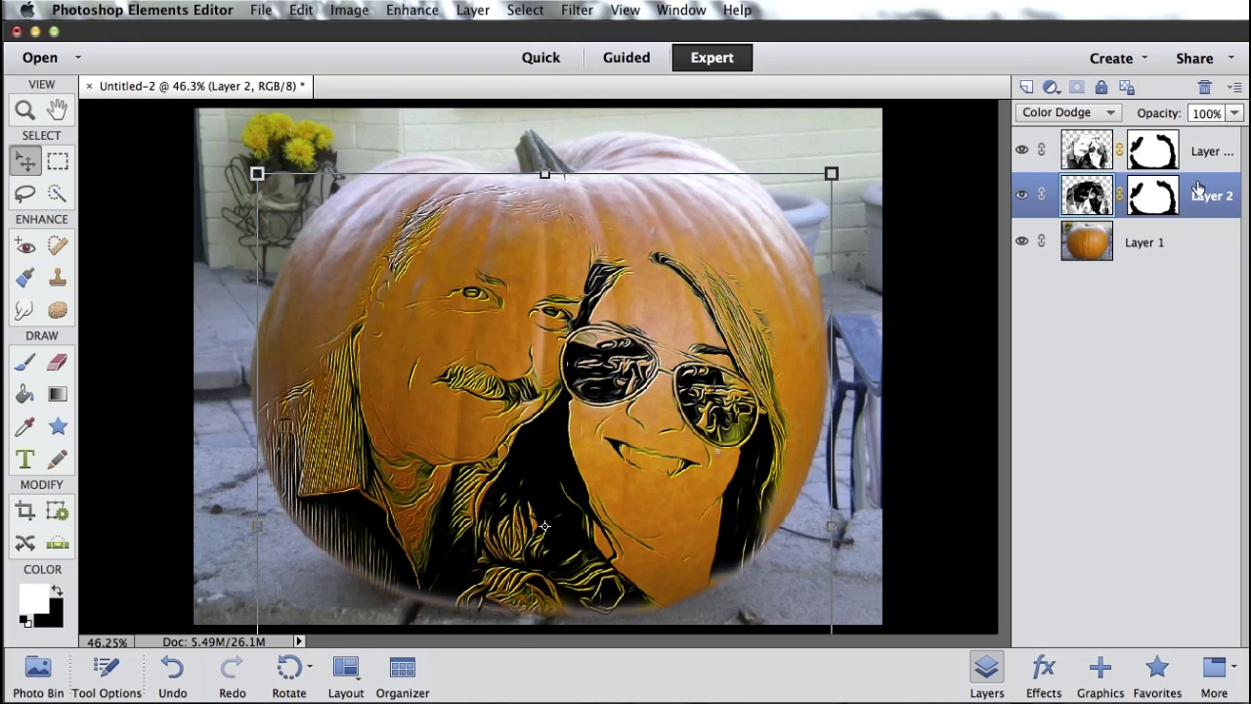
pyautogui.click(1022, 199)
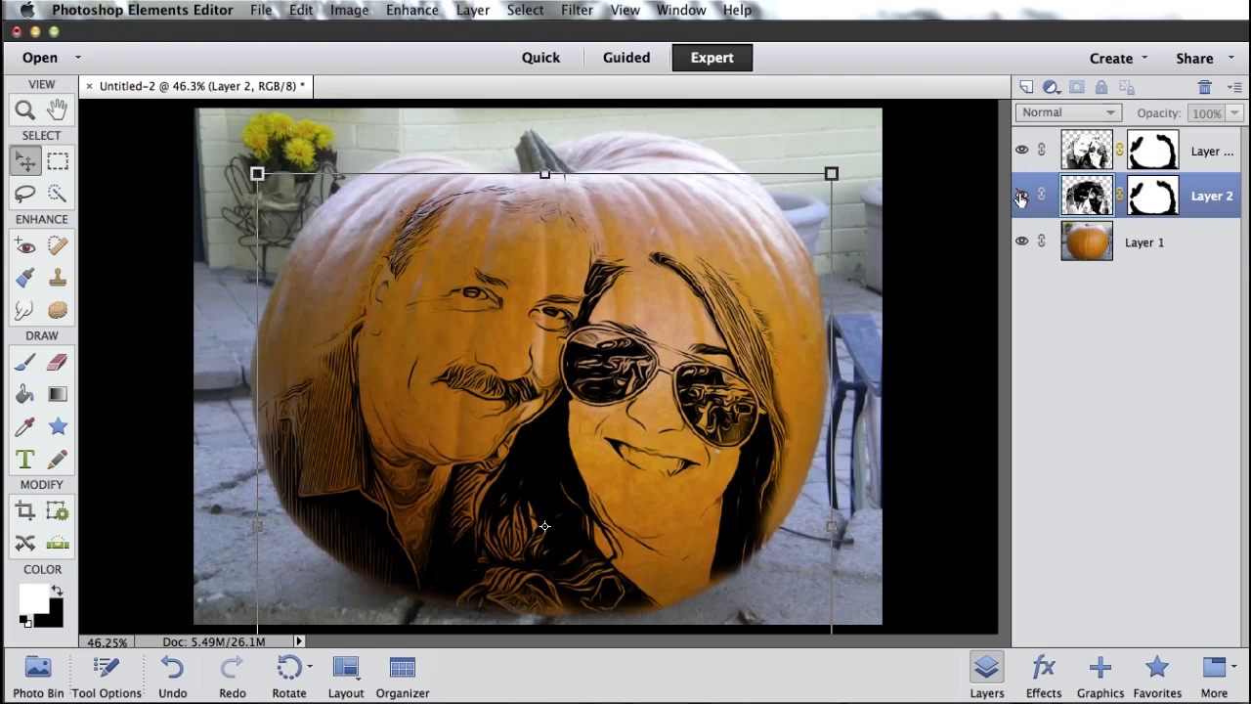
pyautogui.click(1020, 198)
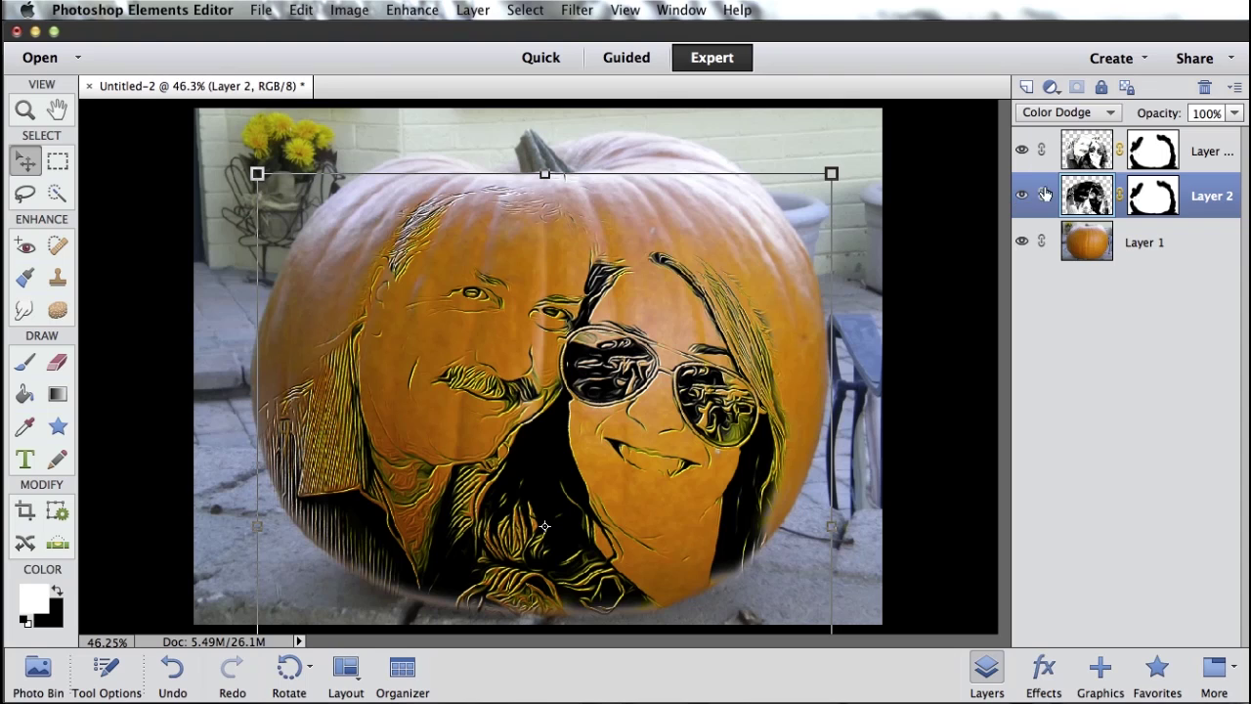
# - Lower the Color Dodge layer's opacity to 40%, check it without the top copy, and deselect the layers
pyautogui.moveTo(1169, 115)
pyautogui.mouseDown()
pyautogui.moveTo(1148, 113)
pyautogui.moveTo(1172, 115)
pyautogui.mouseUp()
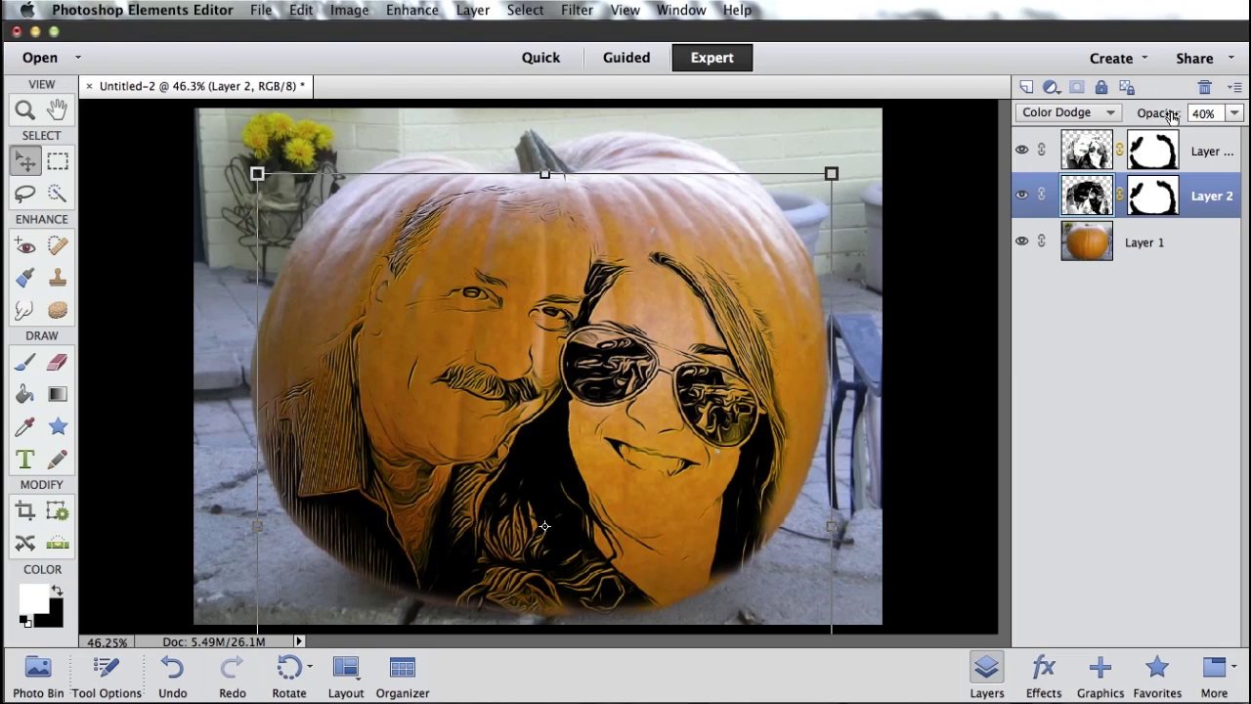
pyautogui.click(1021, 150)
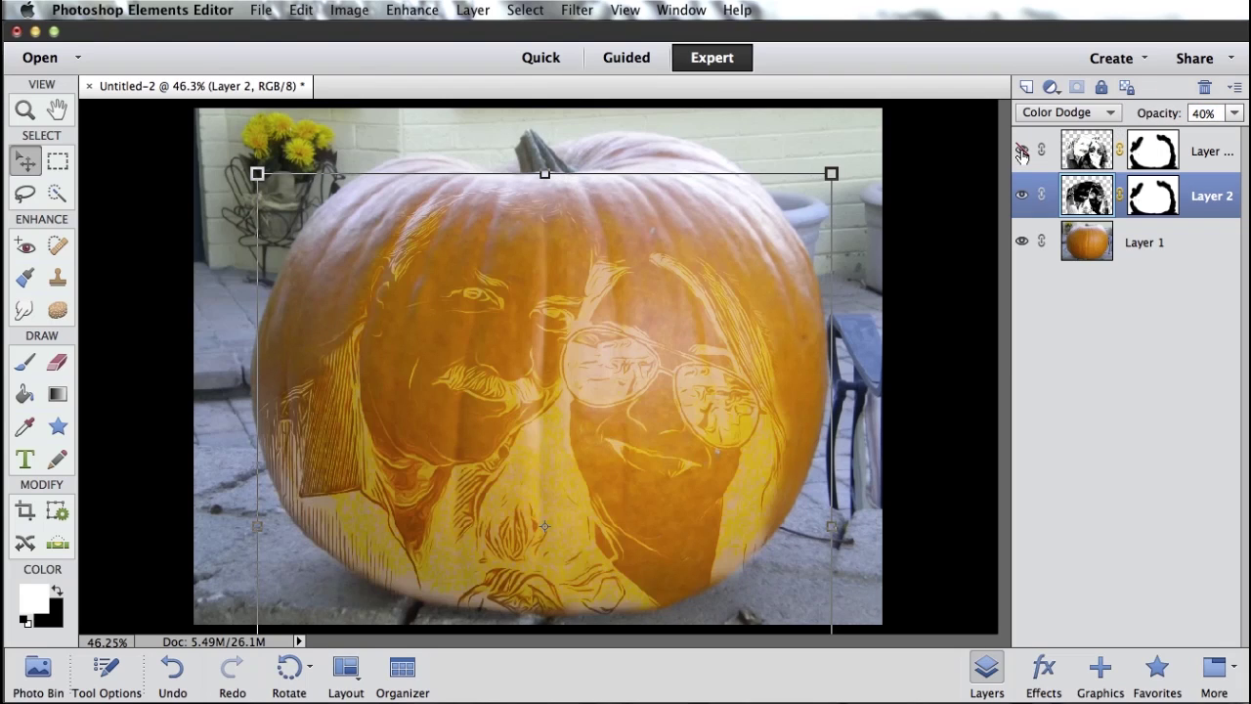
pyautogui.click(1021, 152)
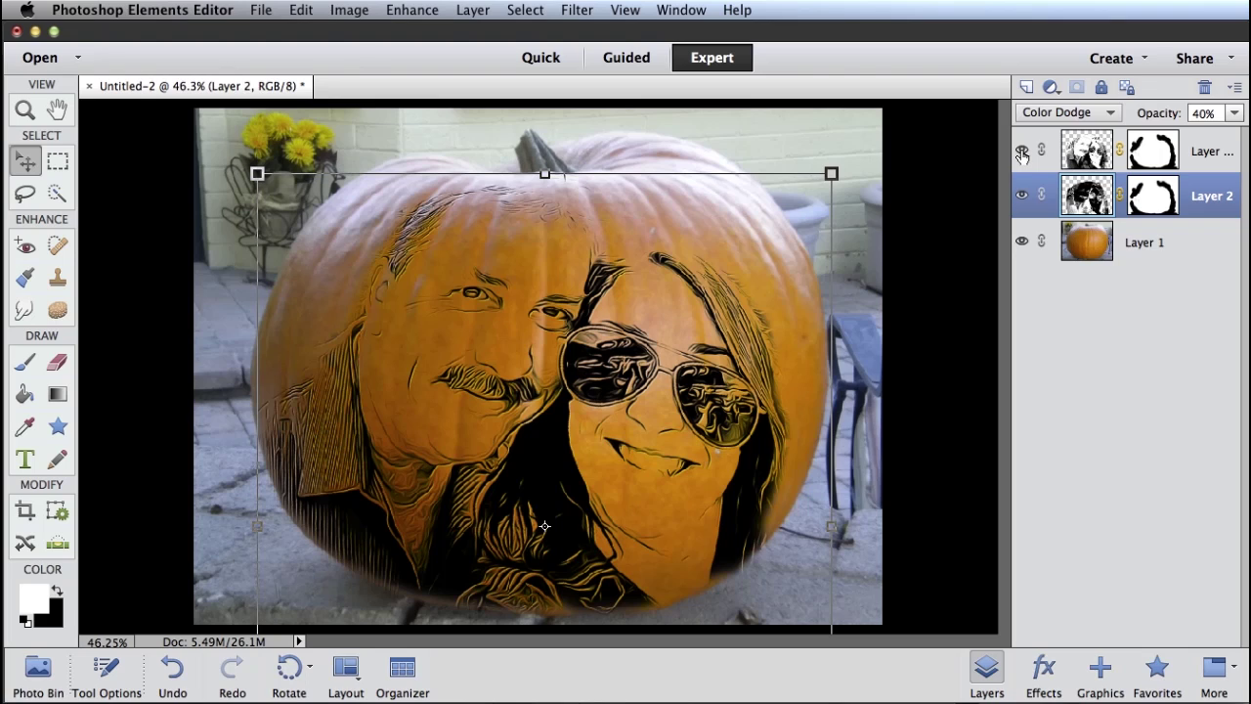
pyautogui.click(950, 217)
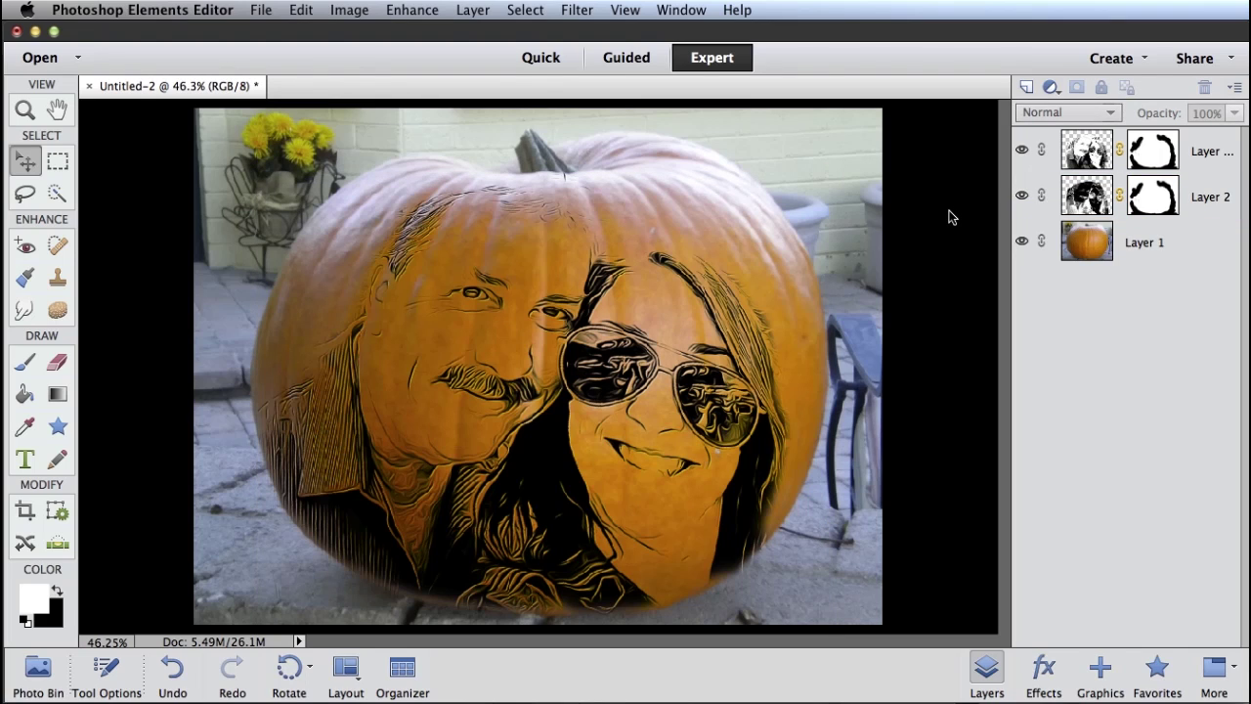